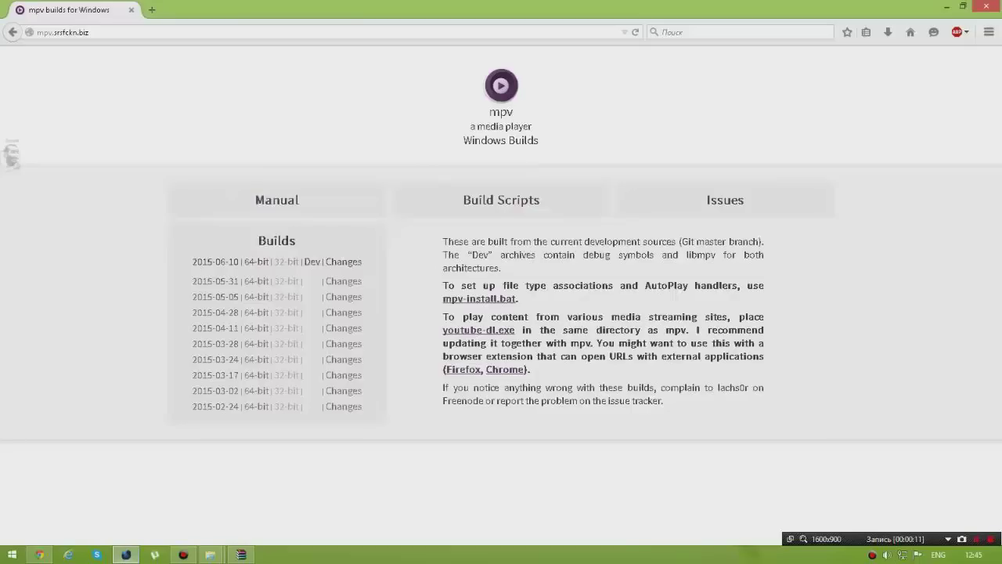
Load mpv.srsfckn.biz in the browser and look over the list of Windows builds.
mouse_move(125, 554)
left_click(65, 32)
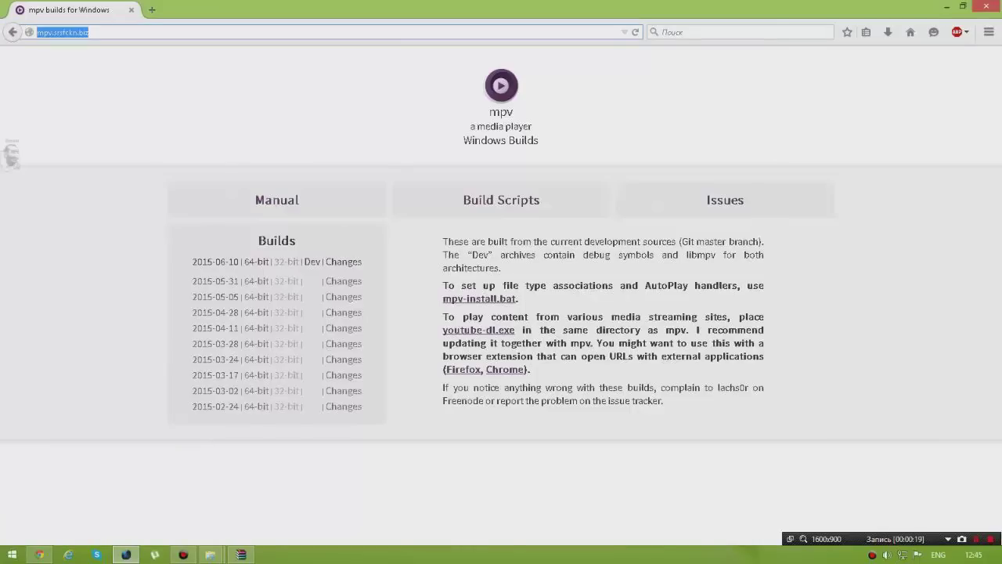
key("Return")
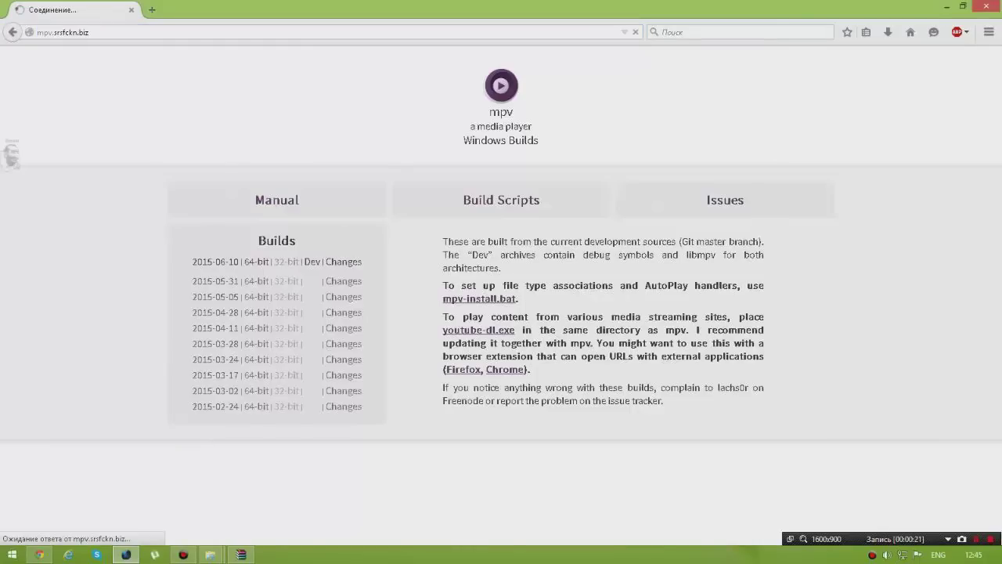
left_click_drag(257, 239, 363, 407)
left_click(373, 408)
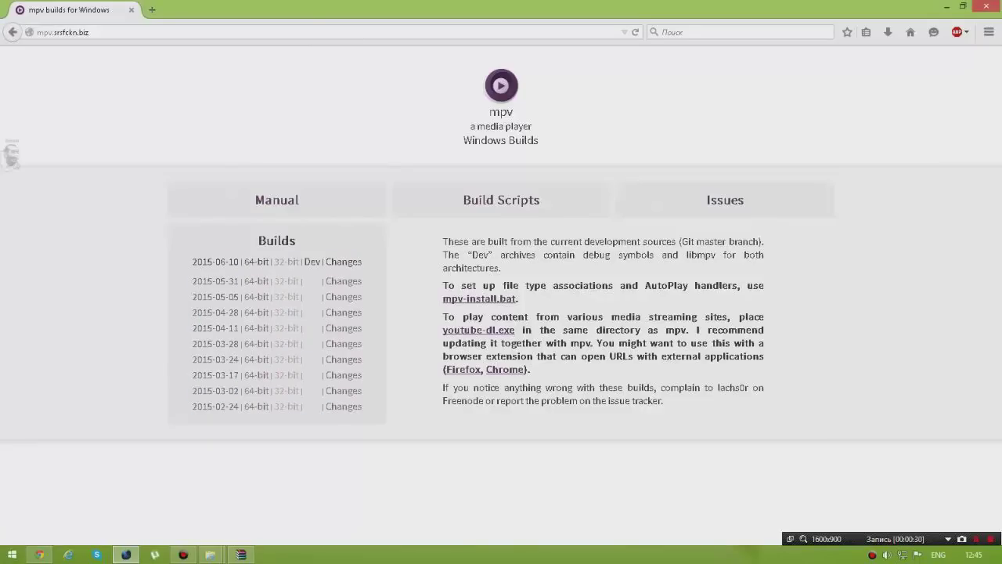
Check the computer's system type in its properties, close them and return to the mpv builds page.
key("super+d")
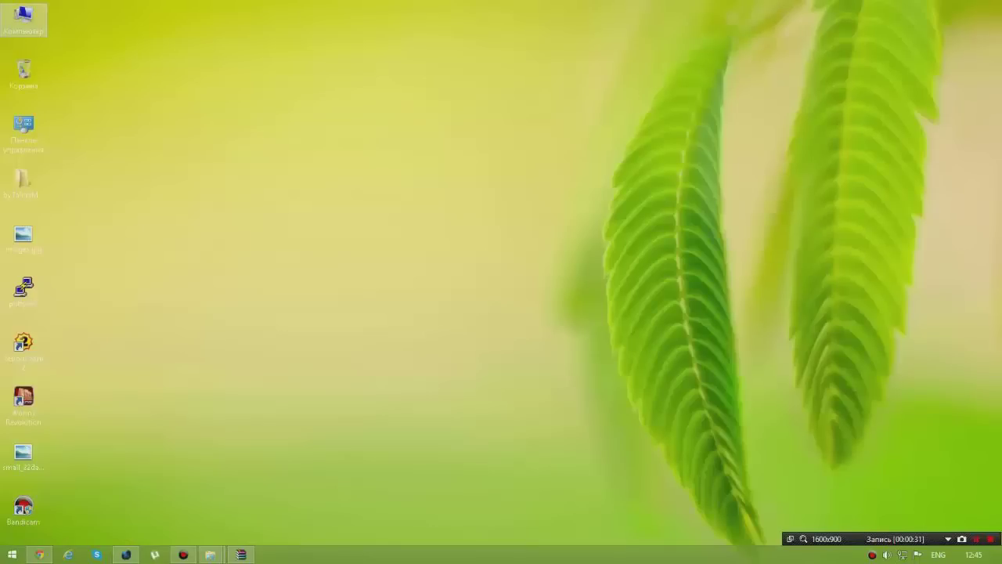
right_click(22, 27)
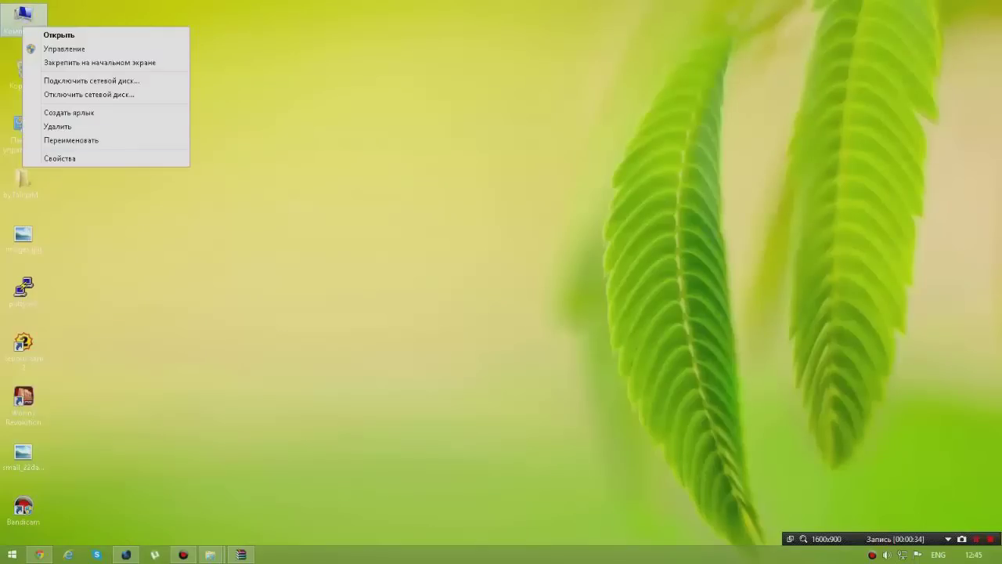
left_click(61, 158)
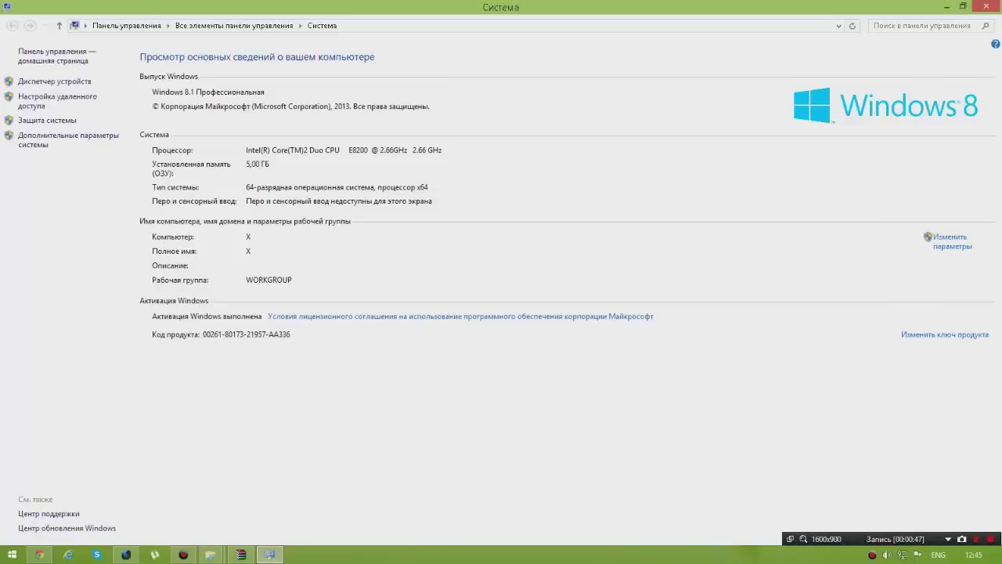
left_click(984, 7)
left_click(125, 554)
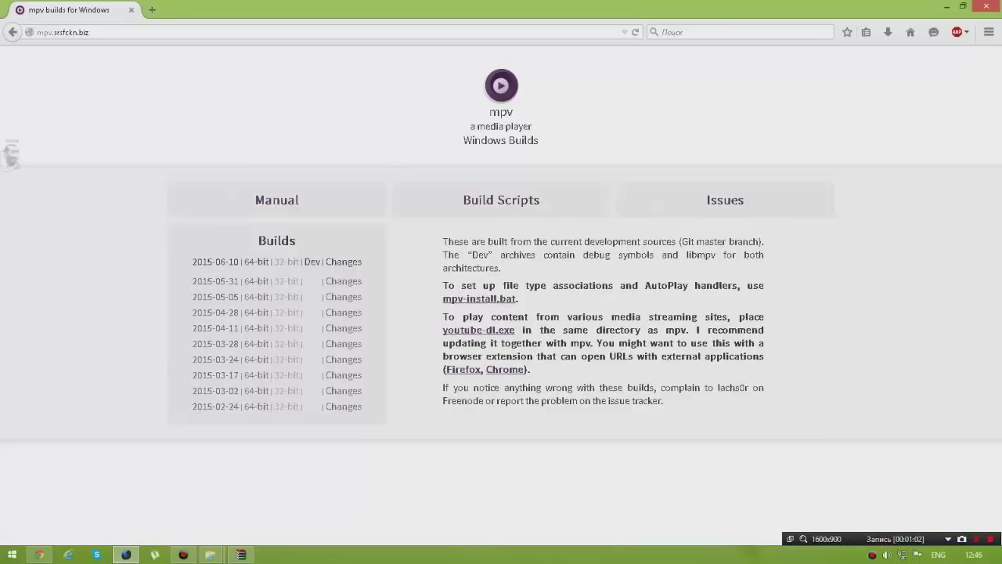
Close the browser and examine the files inside the mpv-x86_64-20150610.7z archive in WinRAR.
left_click(986, 6)
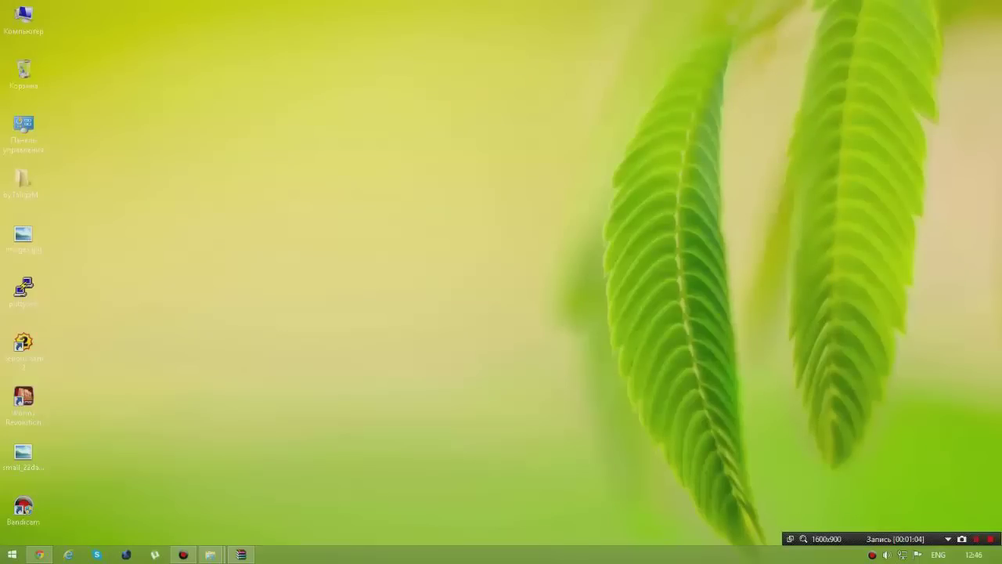
left_click(241, 554)
left_click_drag(272, 290, 239, 185)
left_click(253, 286)
left_click_drag(253, 285, 229, 169)
left_click(265, 321)
left_click_drag(265, 322, 268, 185)
left_click(266, 313)
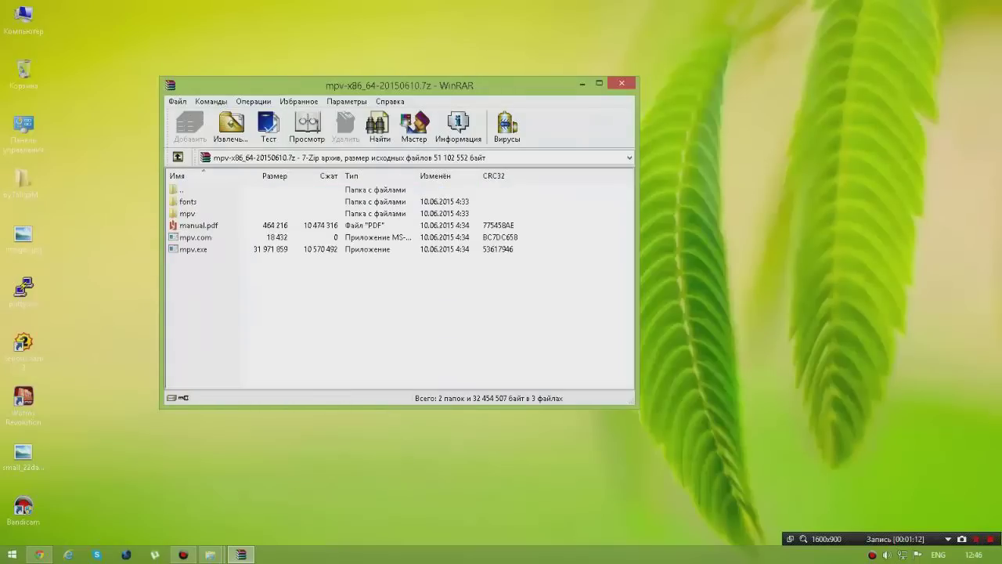
left_click_drag(299, 279, 285, 173)
left_click_drag(310, 316, 291, 170)
left_click(302, 312)
left_click_drag(301, 312, 291, 199)
left_click(299, 310)
left_click_drag(289, 317, 318, 179)
left_click_drag(344, 315, 347, 188)
left_click_drag(333, 296, 332, 188)
left_click(333, 302)
Bring up the File Explorer window for drive C:, move the archive window higher, and open the Program Files folder.
left_click(210, 555)
left_click(141, 482)
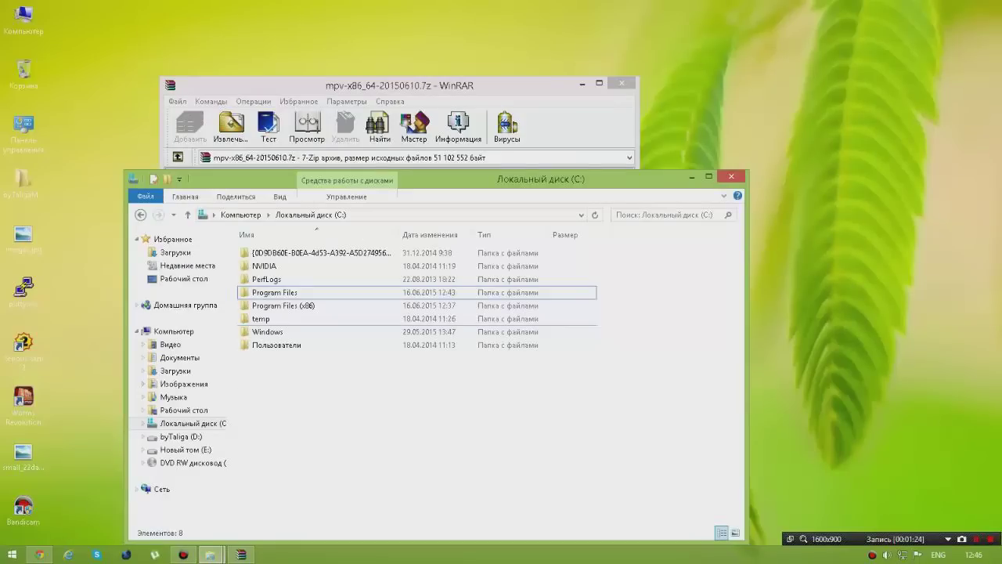
left_click_drag(462, 85, 467, 38)
left_click(462, 392)
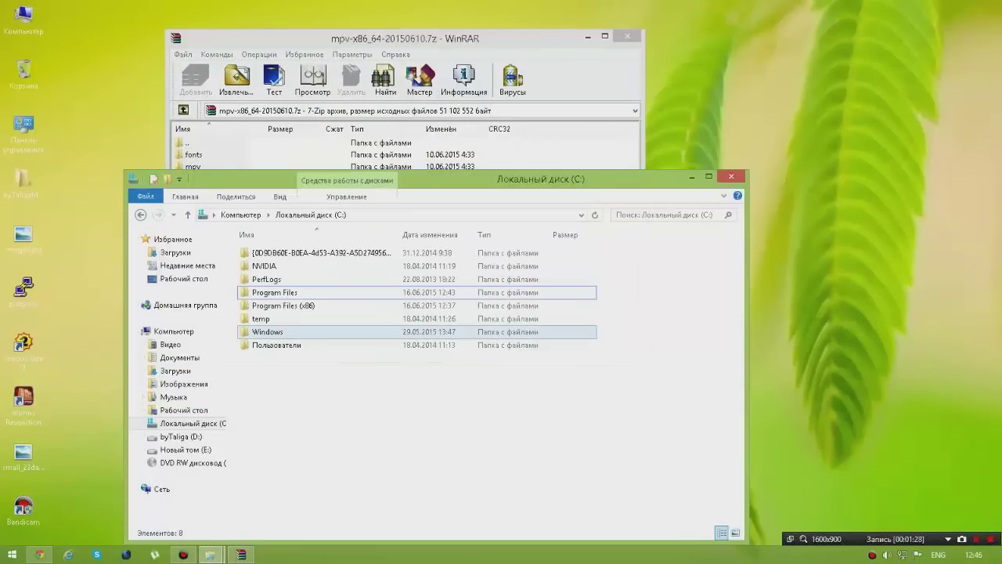
left_click(313, 293)
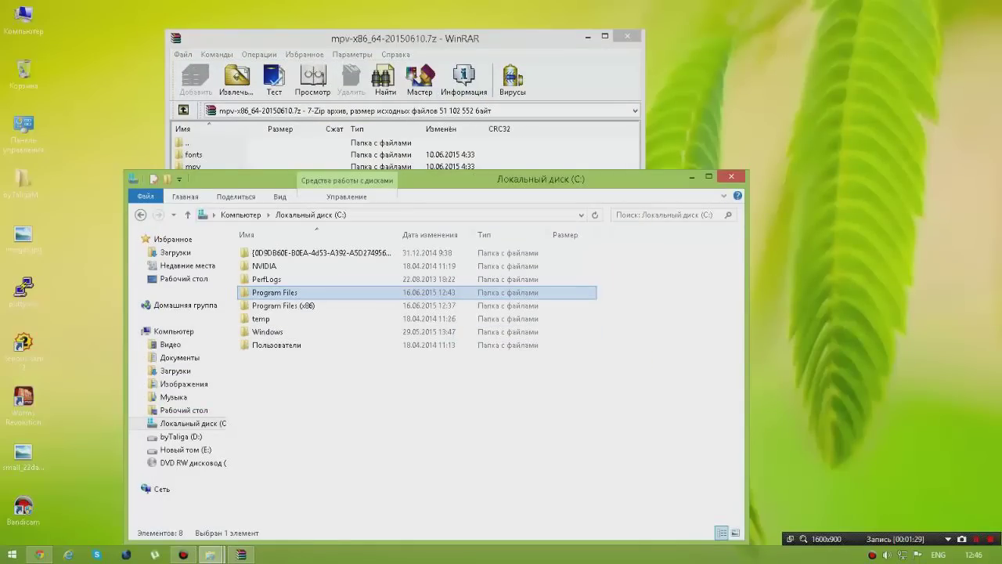
double_click(274, 292)
Create a folder named MPV in Program Files and open it.
right_click(652, 305)
mouse_move(686, 438)
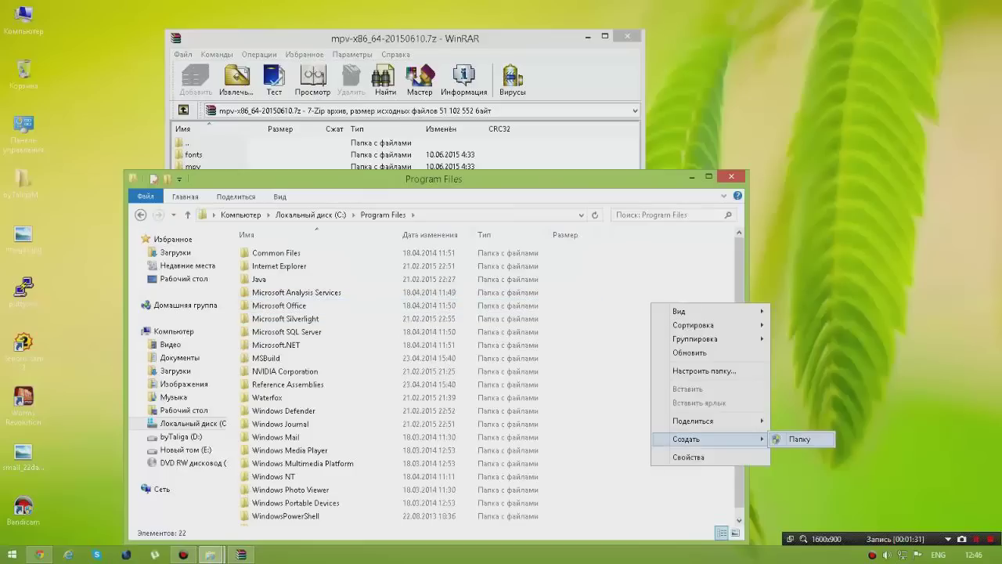
left_click(798, 439)
type("M")
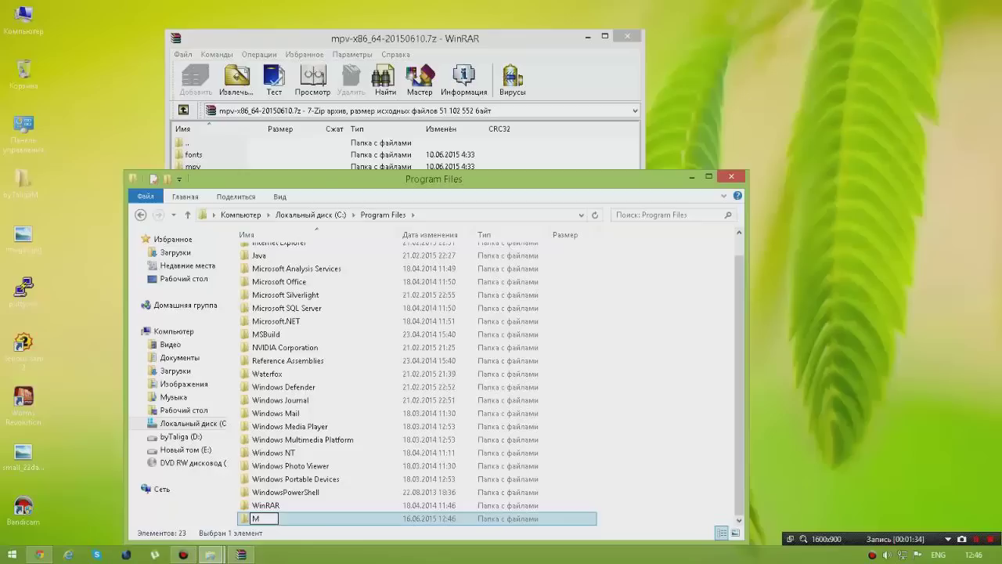
type("PV")
key("Return")
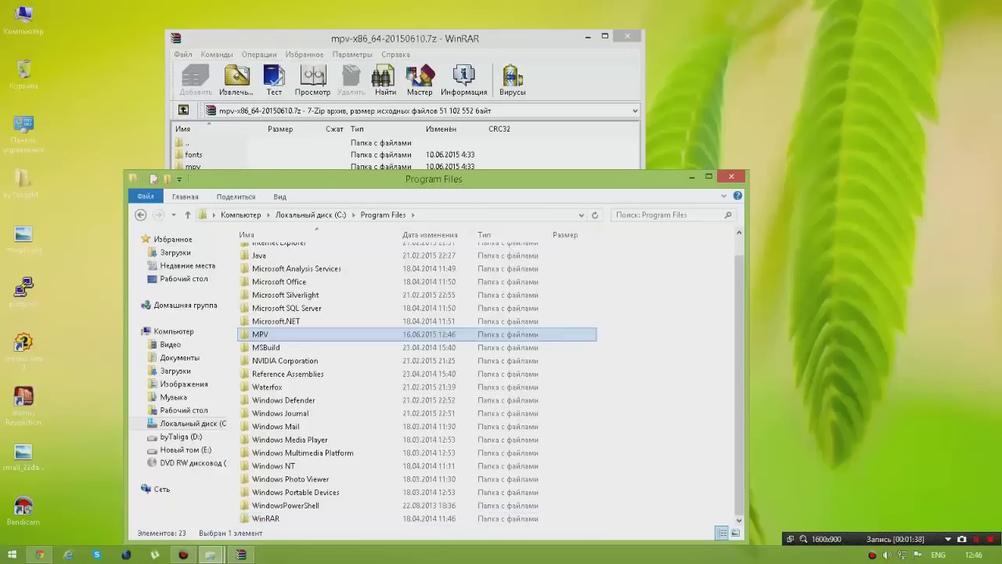
key("Return")
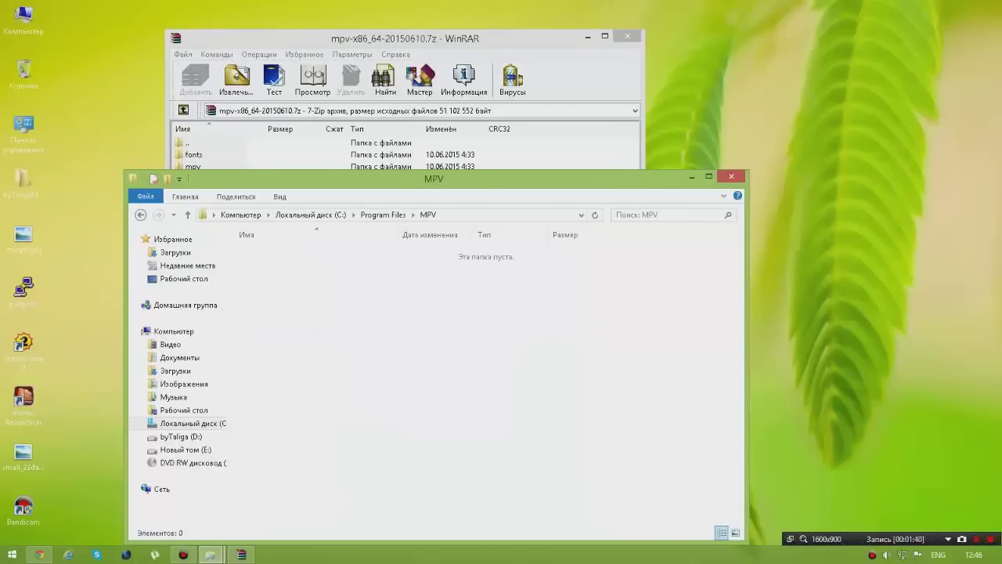
Copy all files from the archive into the MPV folder with administrator permission, and minimize the archive window.
key("alt+Tab")
key("ctrl+a")
key("ctrl+c")
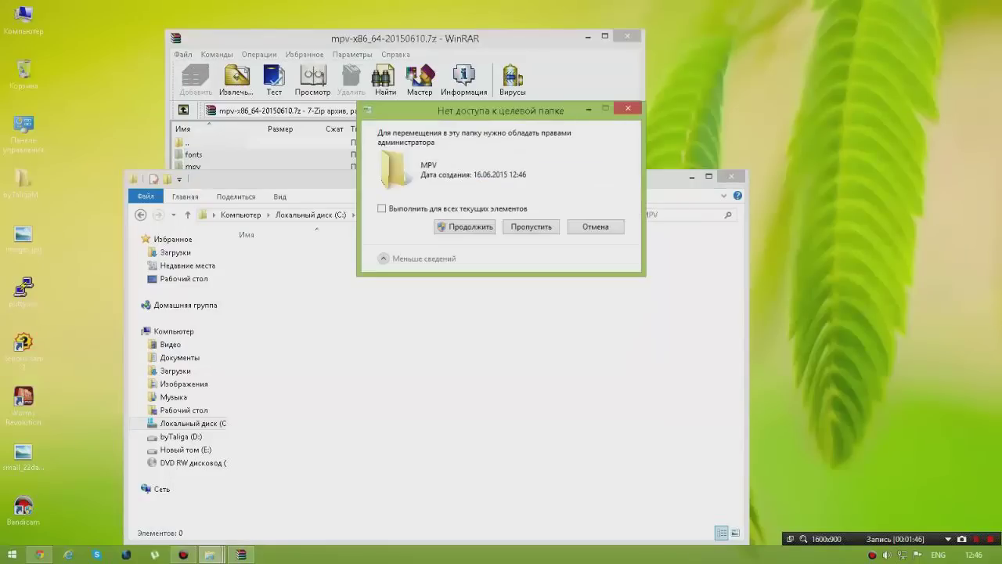
left_click(465, 226)
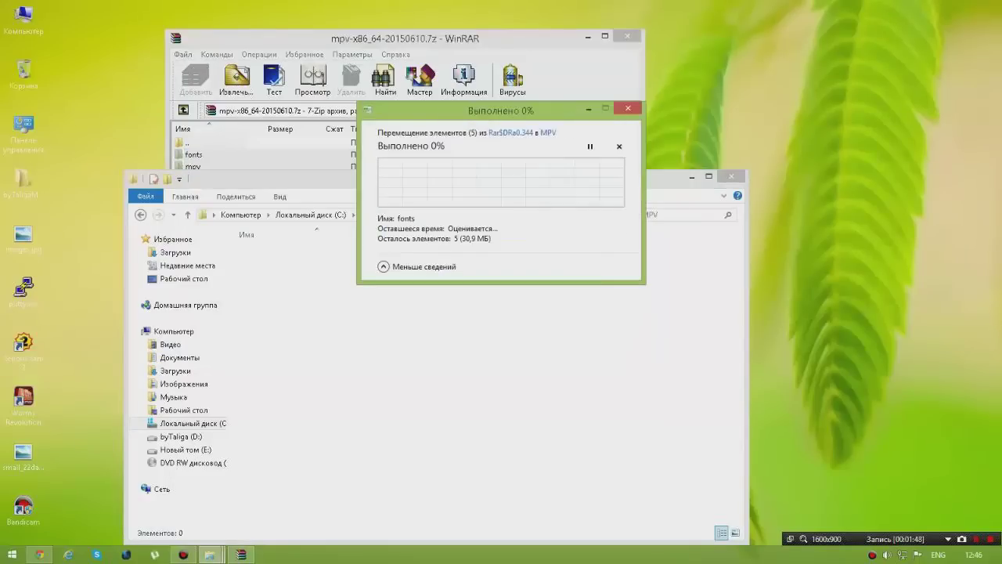
left_click(469, 383)
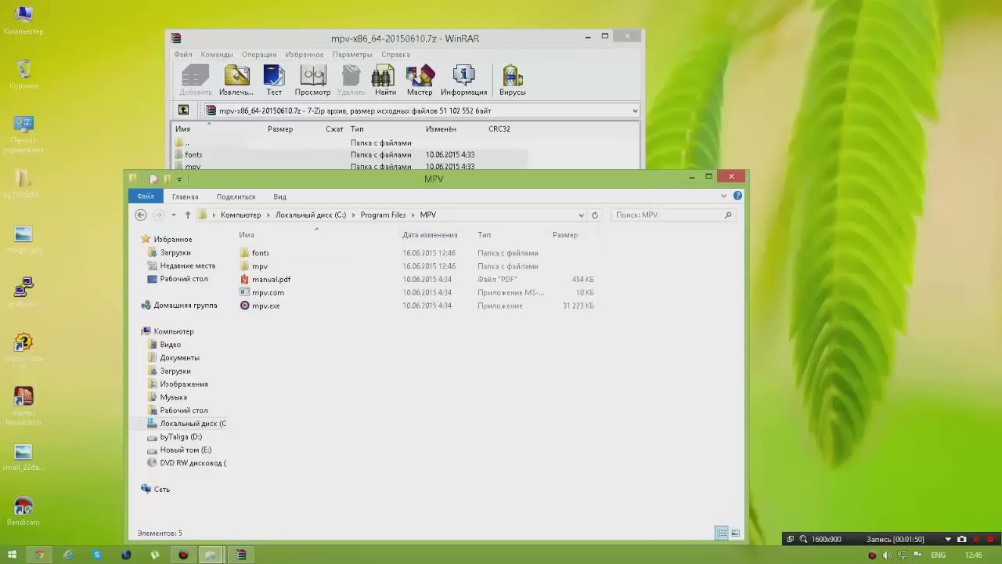
left_click(266, 305)
left_click(588, 37)
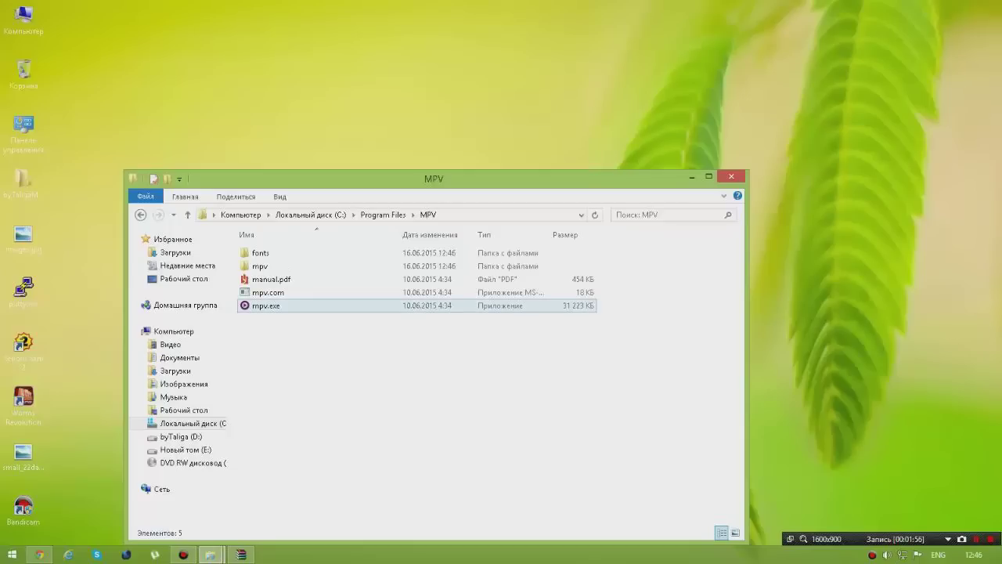
Bring up the AllMozgovPlayOffs2015 folder window, arrange it beside the MPV folder, and select AllMozgovPlayOffs2015.mp4.
mouse_move(210, 554)
left_click(279, 481)
left_click(317, 204)
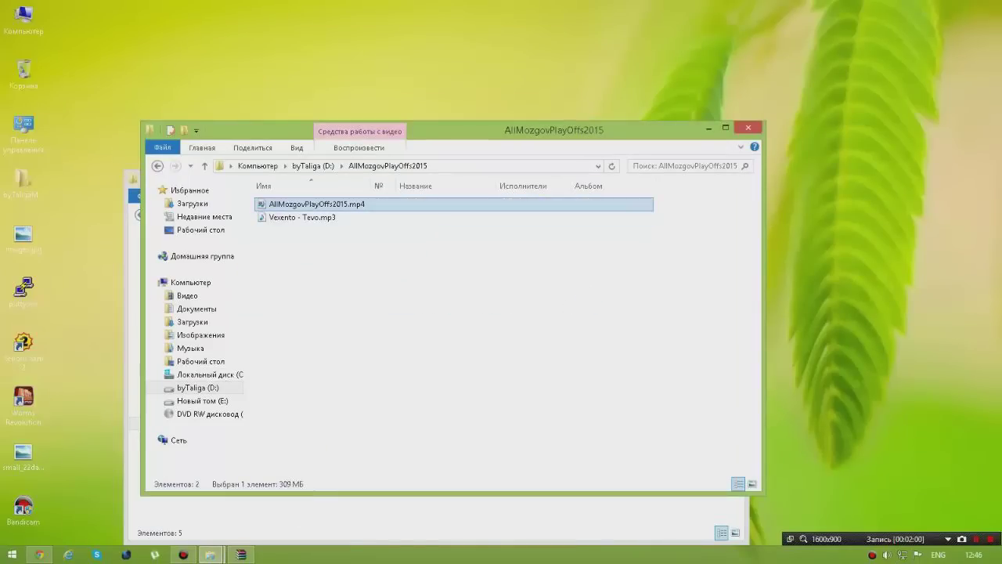
left_click(302, 218)
left_click(368, 289)
left_click_drag(266, 130, 380, 119)
left_click_drag(223, 179, 184, 162)
left_click(337, 121)
left_click(423, 193)
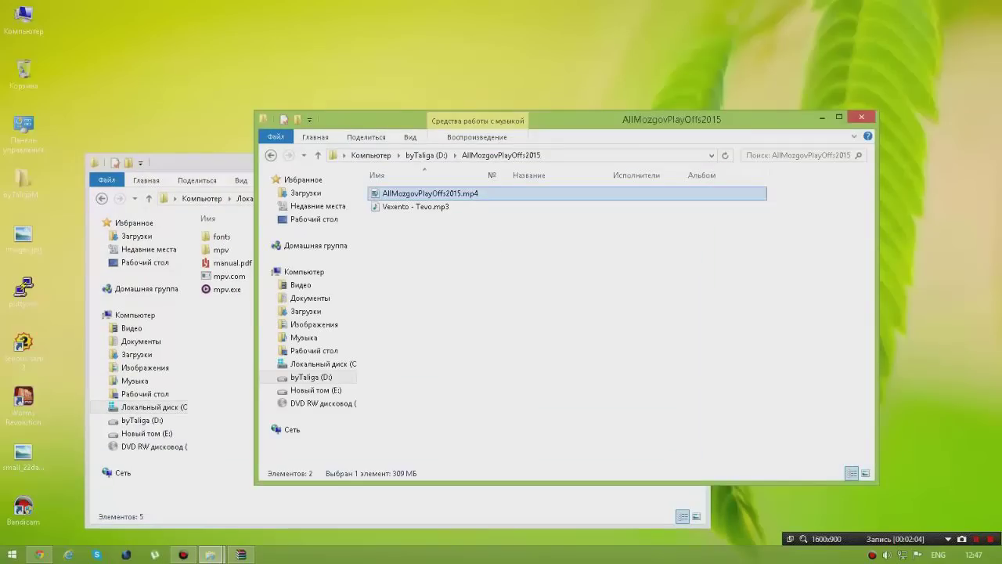
Open the program chooser for AllMozgovPlayOffs2015.mp4.
right_click(468, 196)
key("Down")
key("Down")
key("Right")
key("Down")
key("Down")
key("Down")
key("Up")
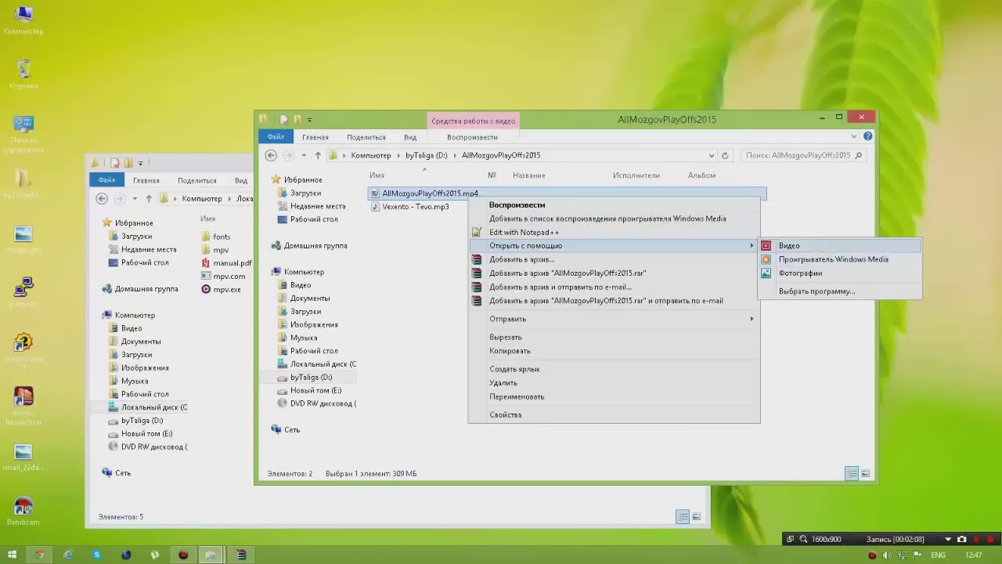
left_click(816, 291)
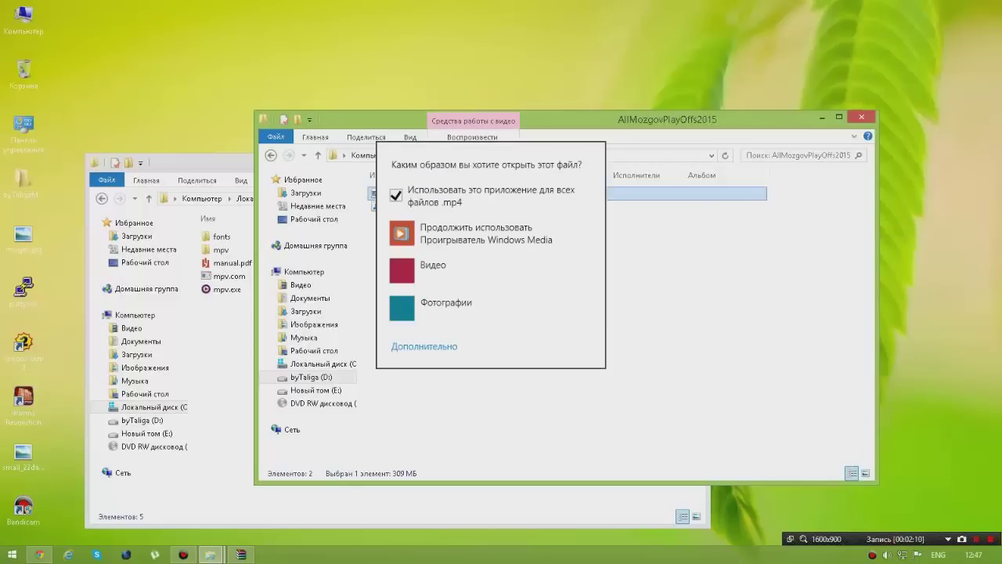
Expand the list of additional programs for .mp4 files and choose to look for another application on the computer.
left_click(423, 347)
key("Down")
key("Down")
key("Down")
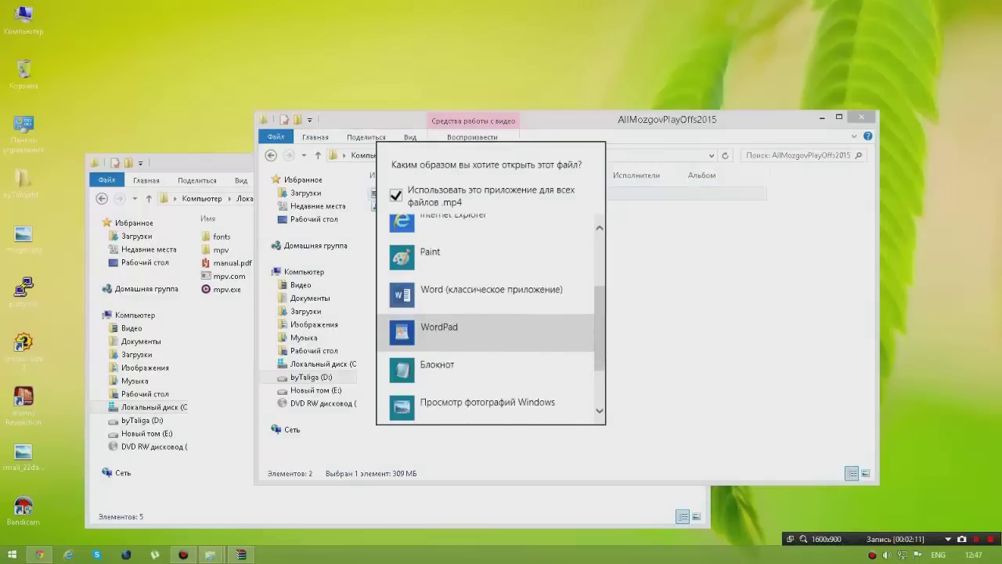
key("Down")
key("Down")
key("Down")
key("Down")
key("Return")
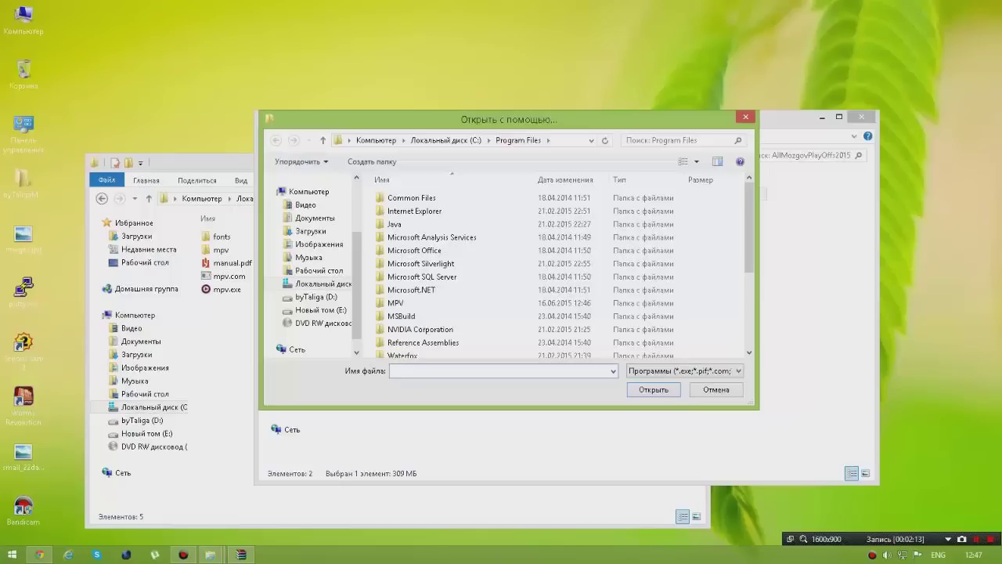
Choose mpv.exe from C:\Program Files\MPV as the default application for all .mp4 files.
key("alt+Up")
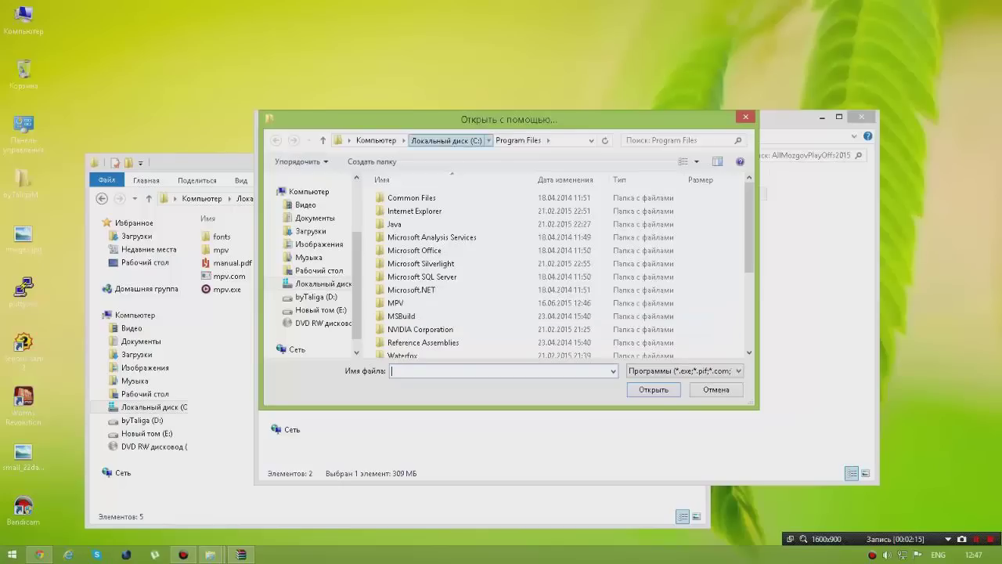
key("Return")
key("Up")
key("Up")
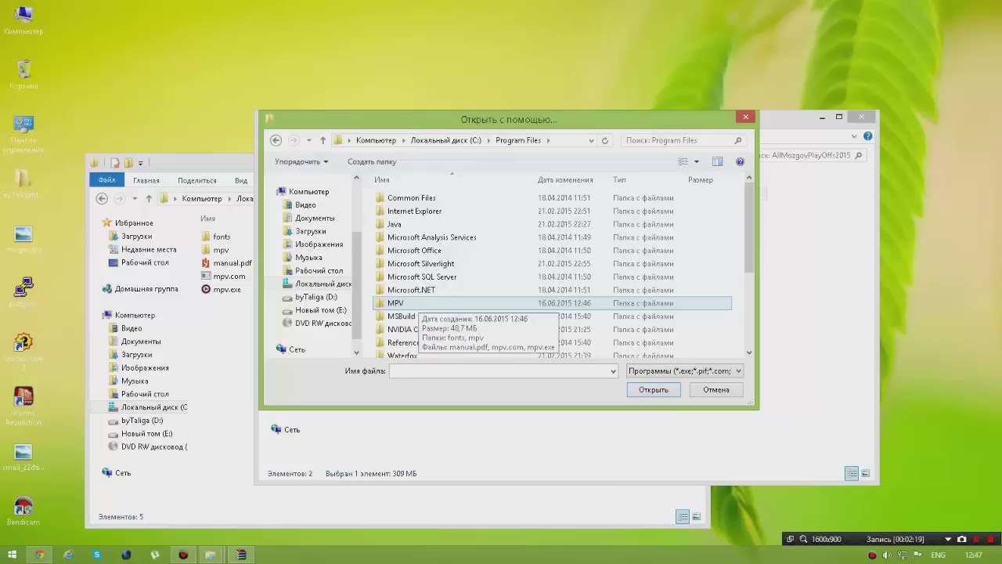
key("Up")
key("Down")
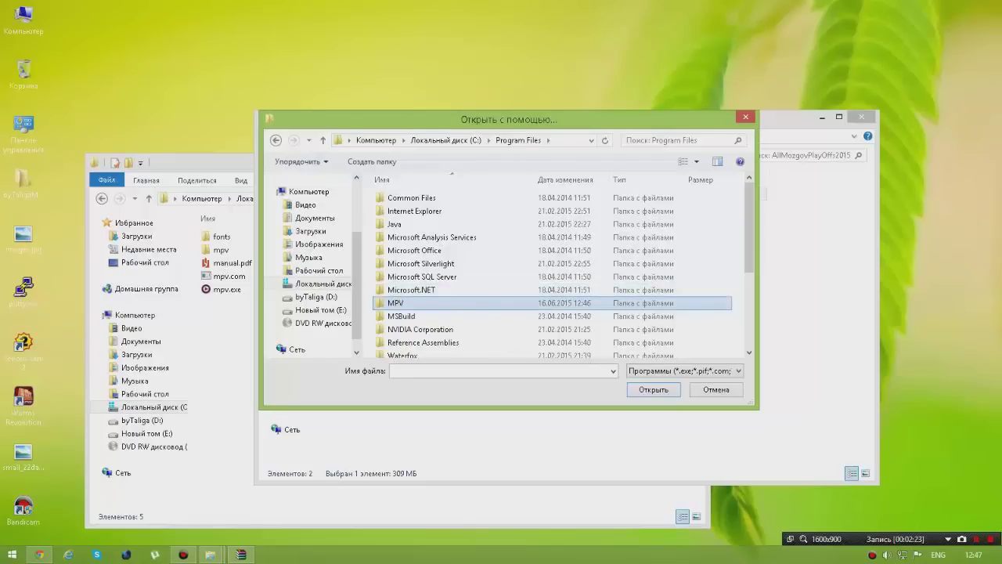
key("Return")
key("End")
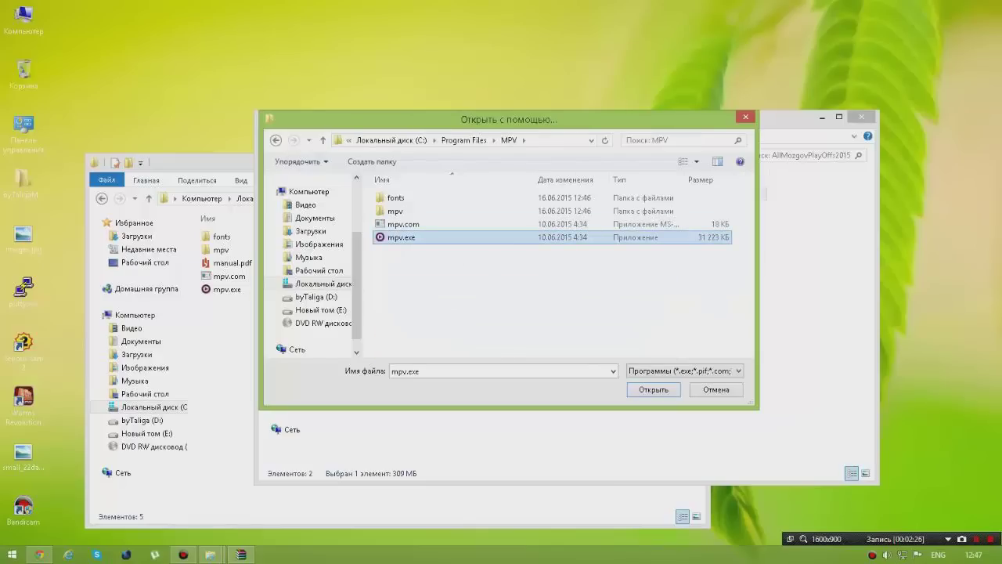
key("Up")
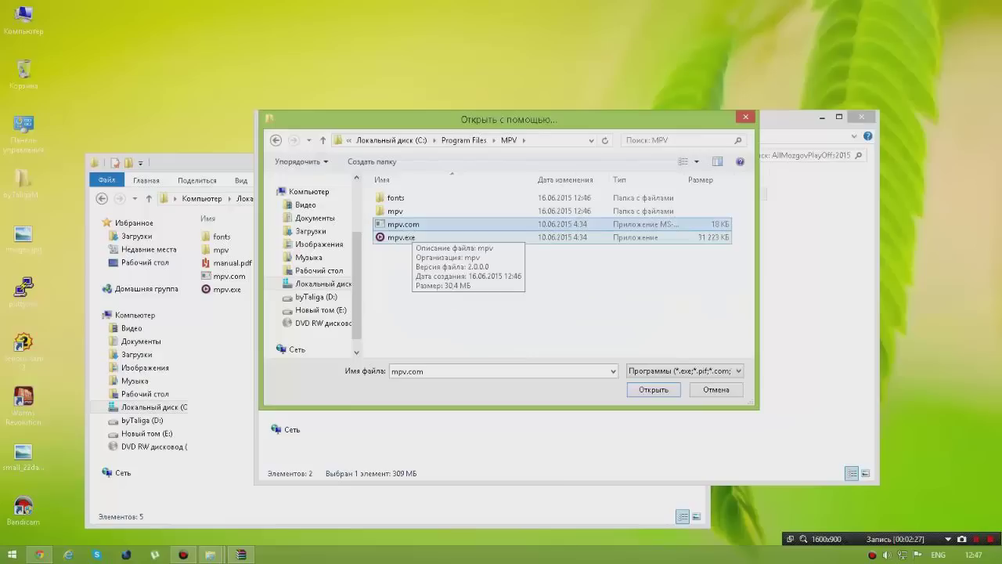
key("Return")
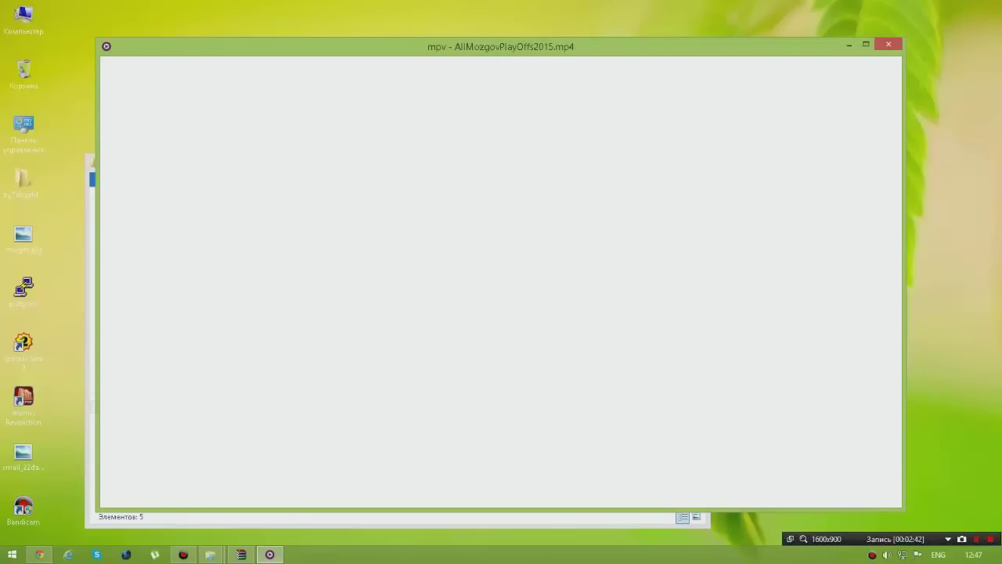
Play the video in mpv, quit the player, and reopen AllMozgovPlayOffs2015.mp4 with its default application.
key("space")
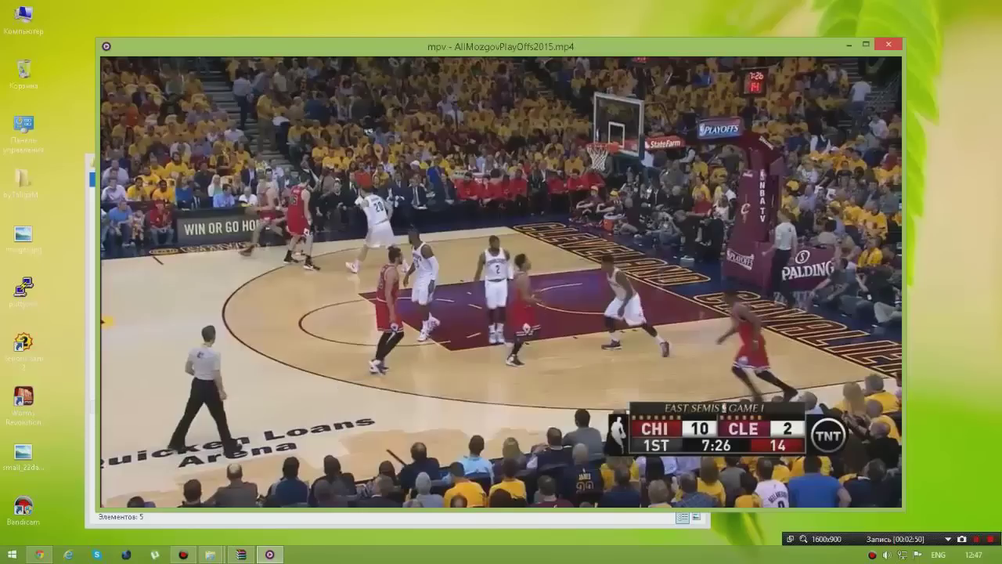
key("q")
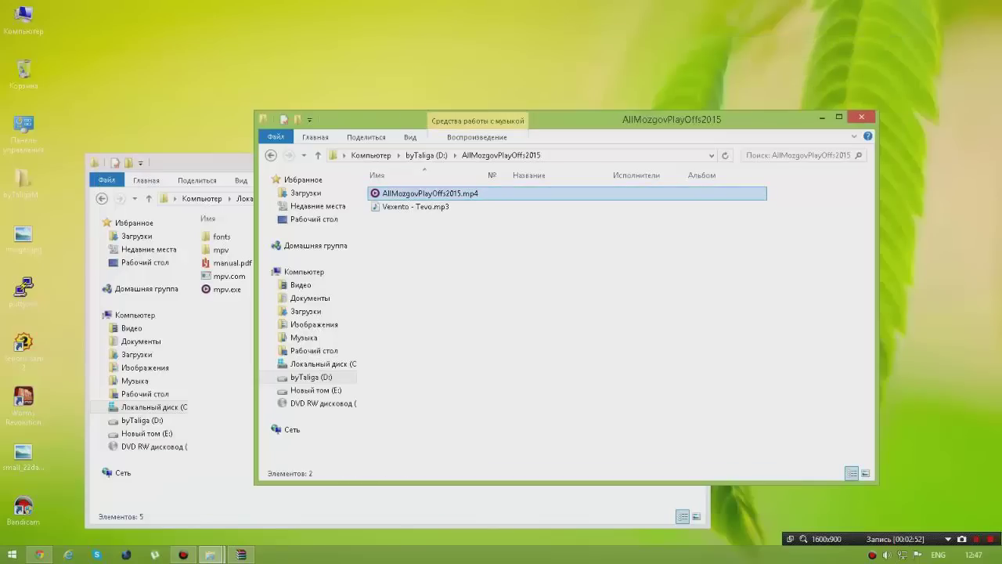
key("Return")
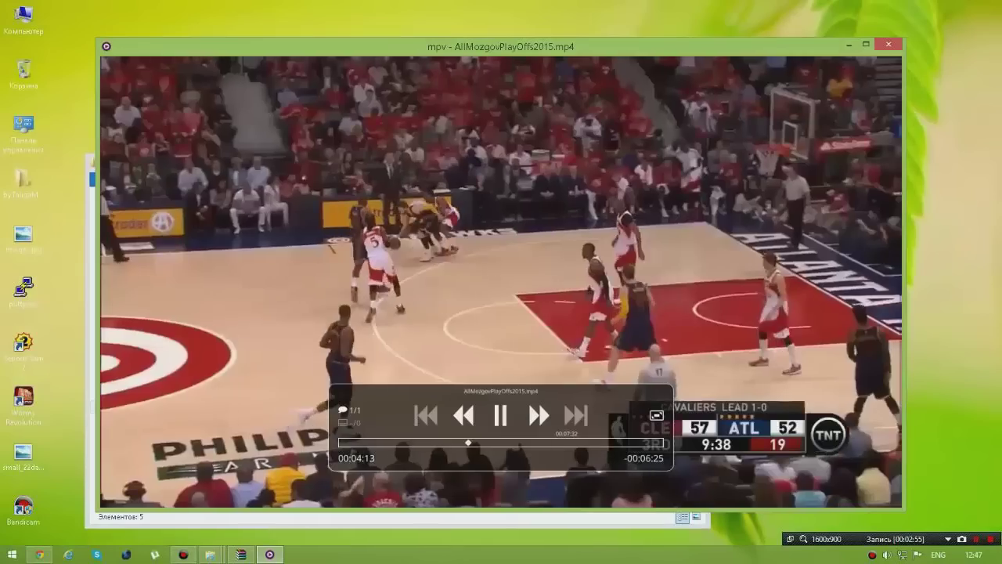
Seek the video in mpv to about 7:32, lower the system volume, and pause playback.
left_click(567, 442)
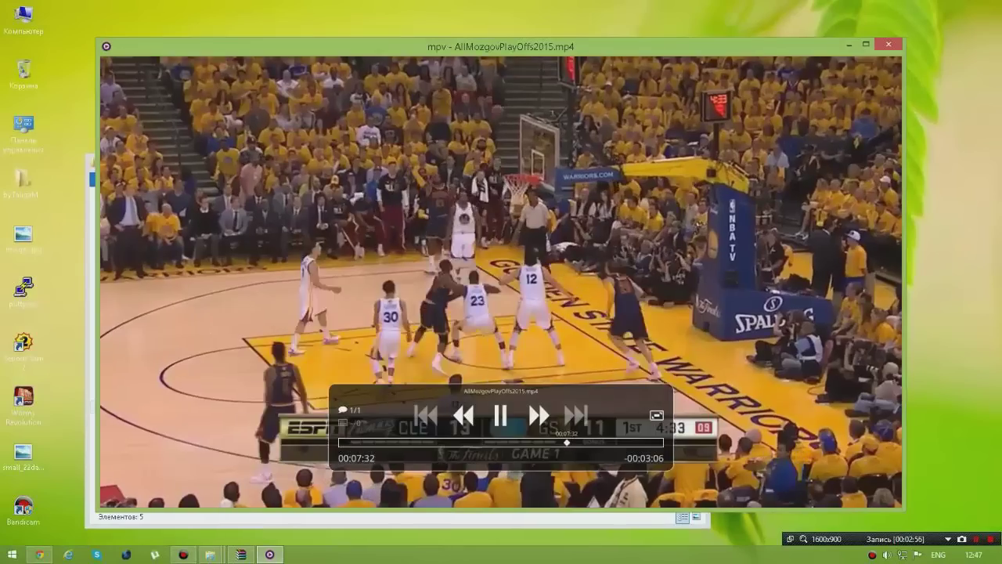
left_click(887, 554)
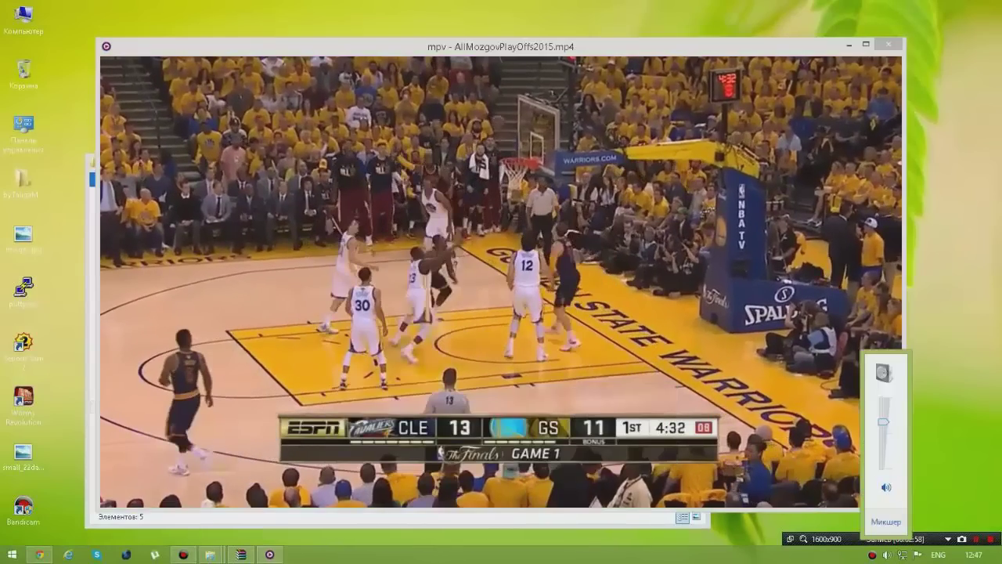
left_click_drag(883, 421, 883, 455)
left_click(502, 416)
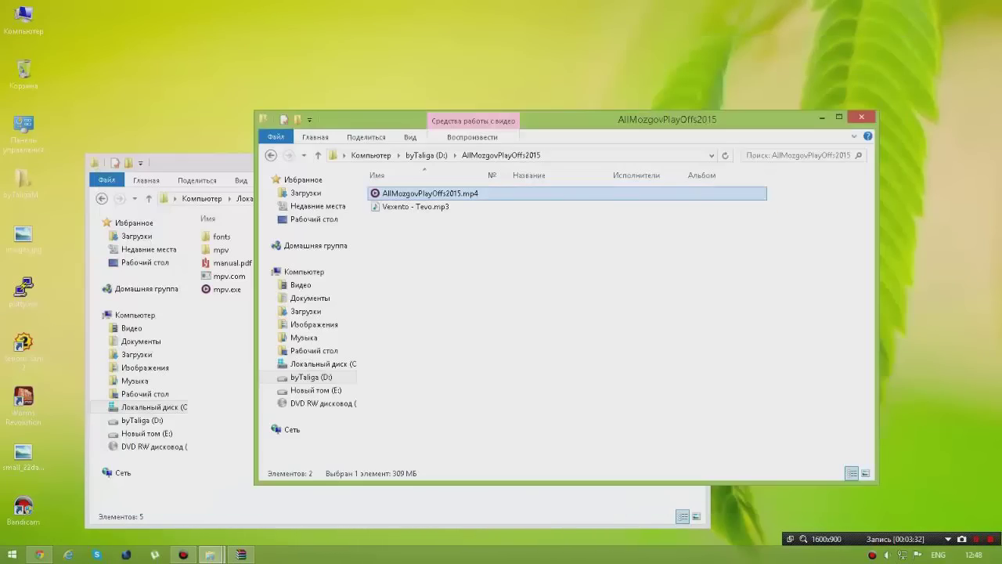
Set mpv as the default application for all .mp3 files, using Vexento - Tevo.mp3.
left_click(479, 205)
right_click(479, 205)
mouse_move(751, 251)
left_click(815, 283)
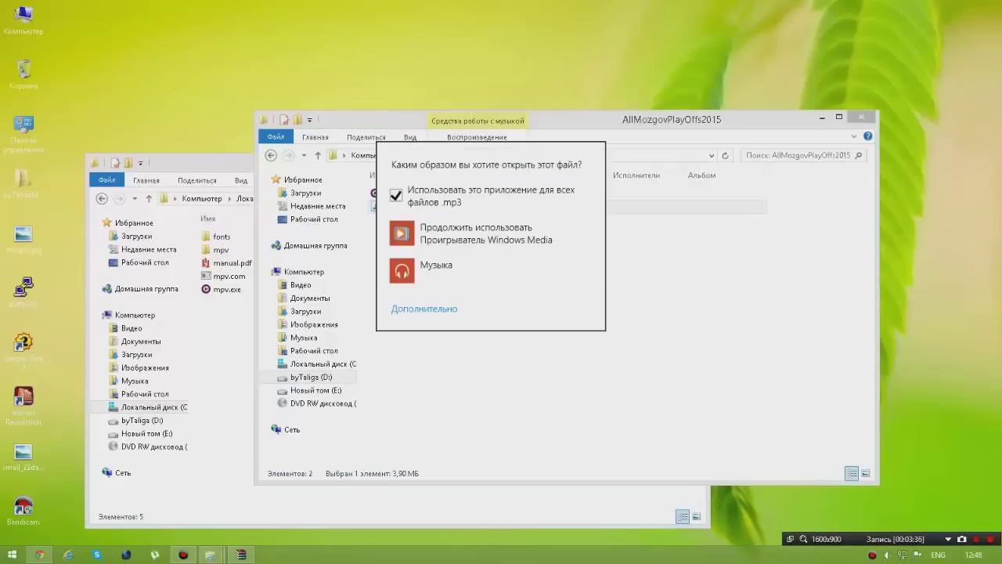
left_click(423, 309)
scroll(427, 266, "down", 2)
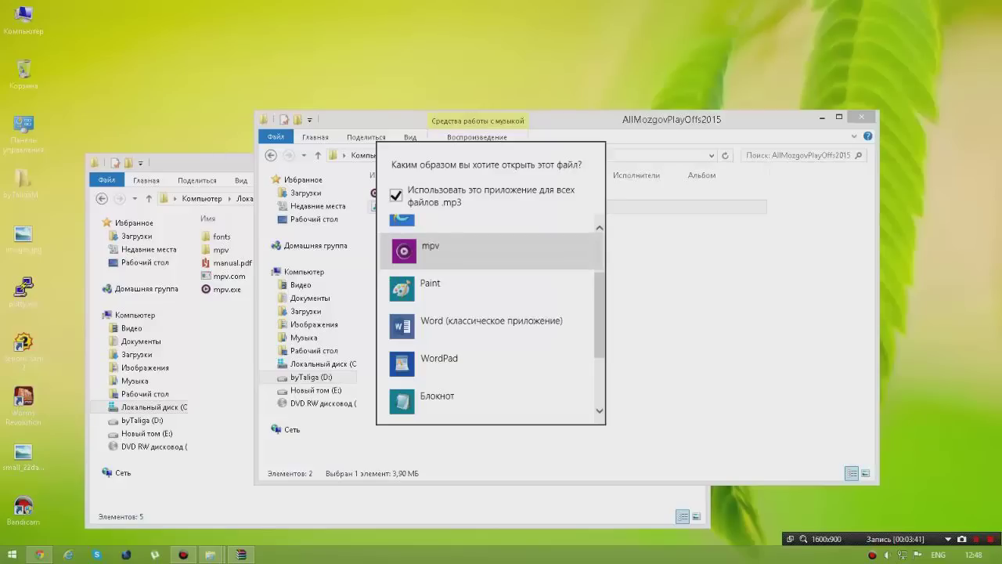
left_click(430, 249)
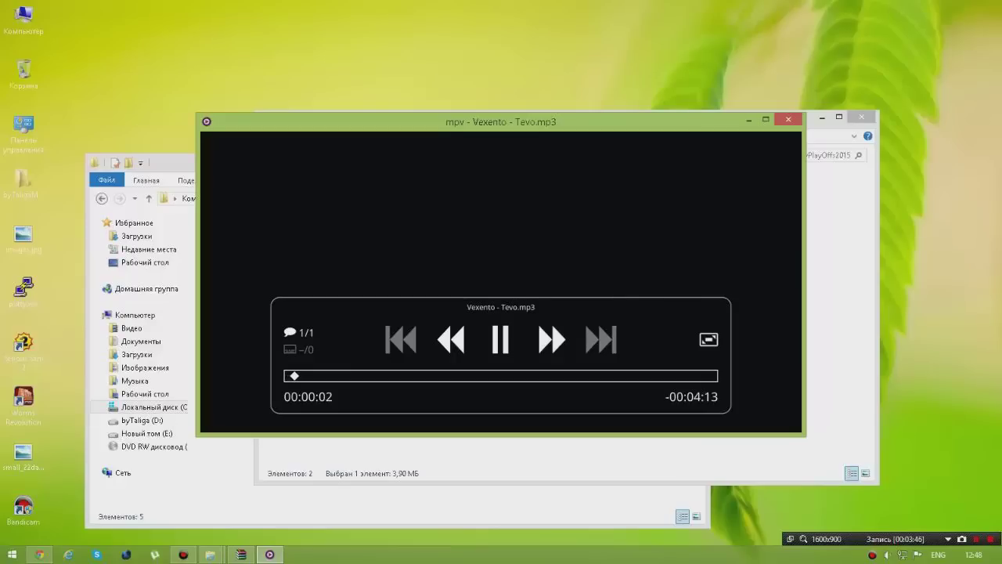
Check the system volume, skip ahead in Vexento - Tevo.mp3 to about 1:42 and further on, and quit mpv.
left_click(887, 554)
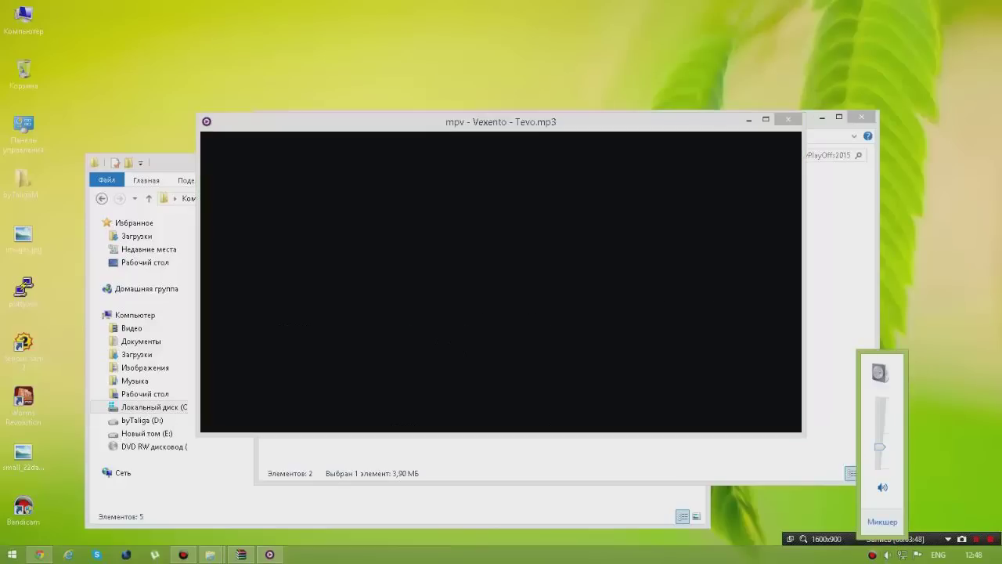
left_click(457, 376)
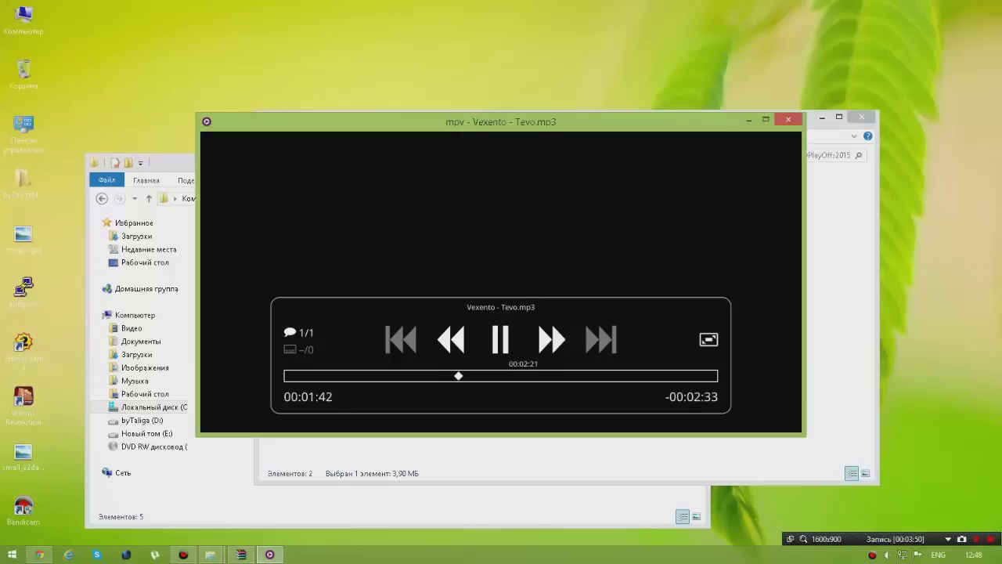
left_click(547, 375)
key("q")
left_click_drag(660, 245, 635, 183)
left_click_drag(604, 273, 560, 182)
left_click_drag(563, 262, 544, 184)
left_click_drag(545, 246, 515, 184)
left_click_drag(524, 265, 502, 155)
left_click_drag(537, 302, 532, 186)
left_click_drag(527, 267, 526, 186)
left_click_drag(524, 239, 526, 183)
left_click_drag(534, 255, 536, 189)
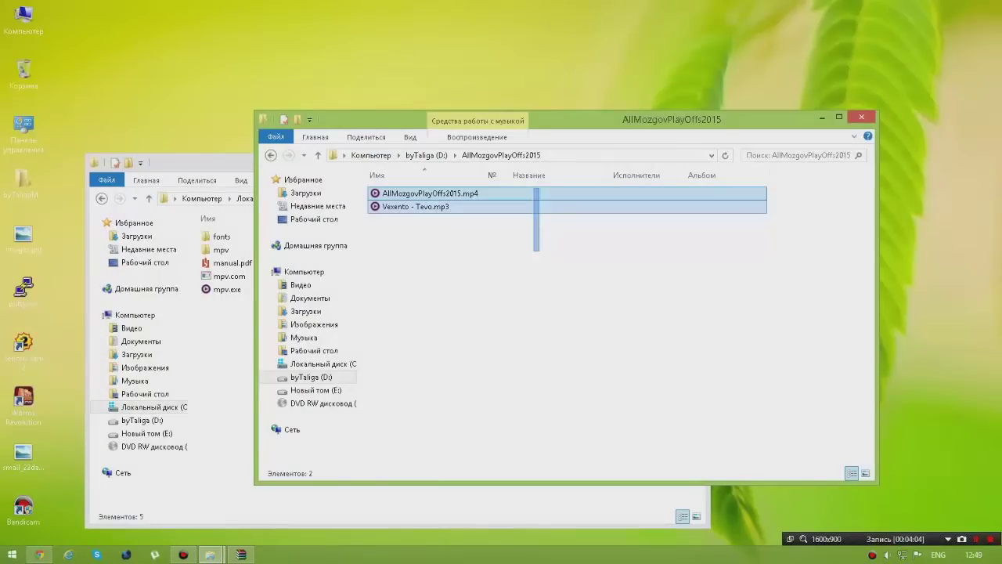
left_click_drag(527, 263, 530, 188)
left_click_drag(535, 258, 548, 183)
left_click_drag(530, 258, 505, 205)
left_click_drag(486, 230, 475, 205)
left_click_drag(472, 239, 472, 191)
left_click(472, 235)
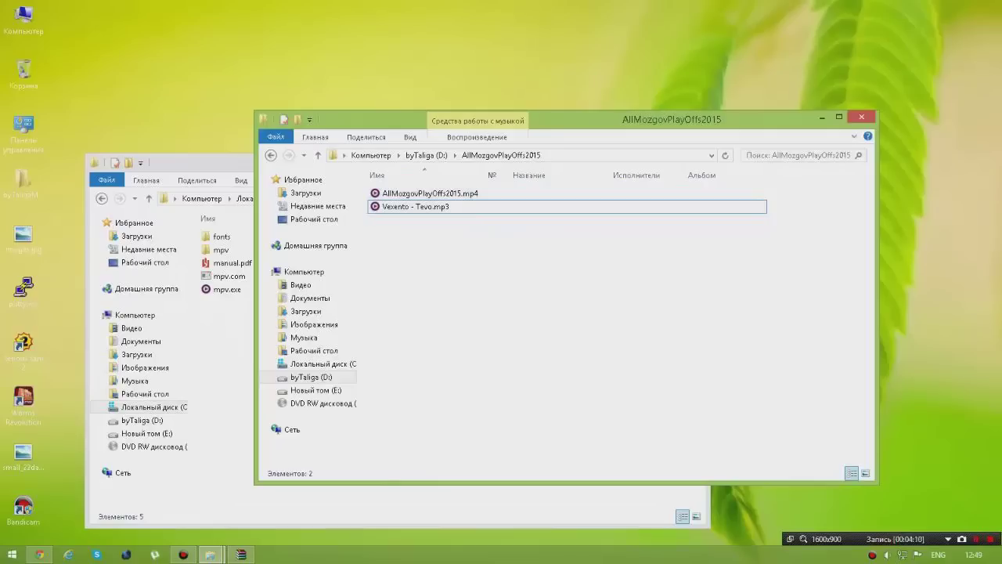
left_click(977, 538)
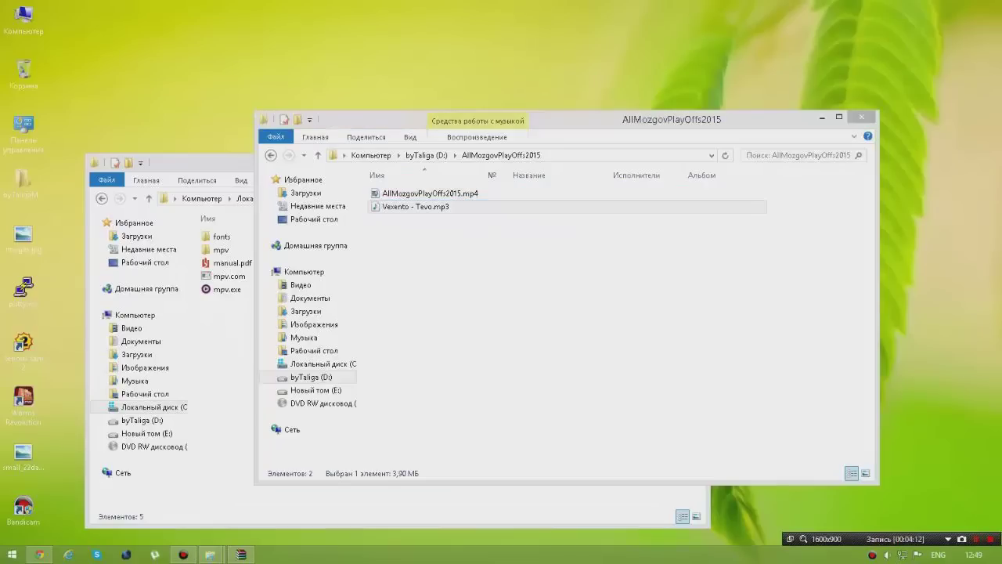
Minimize the MPV folder window, view the programs offered for opening AllMozgovPlayOffs2015.mp4, and dismiss the choices.
left_click(223, 164)
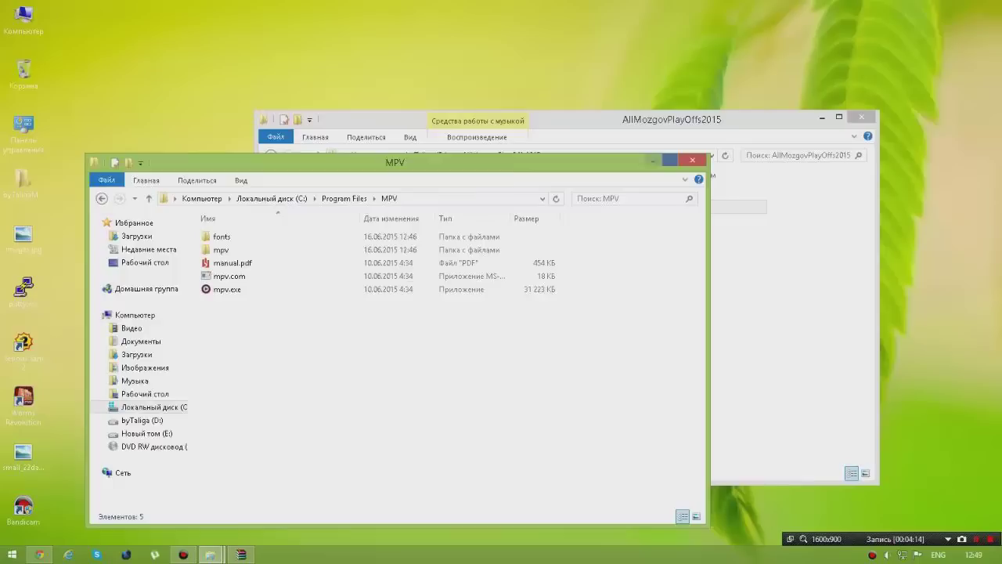
left_click(653, 161)
left_click(611, 193)
right_click(612, 194)
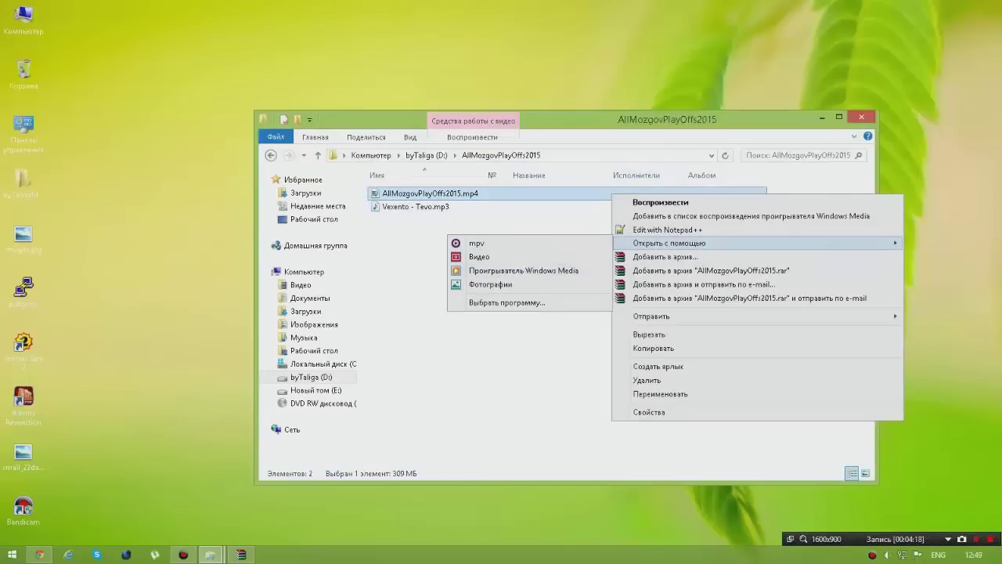
left_click(523, 345)
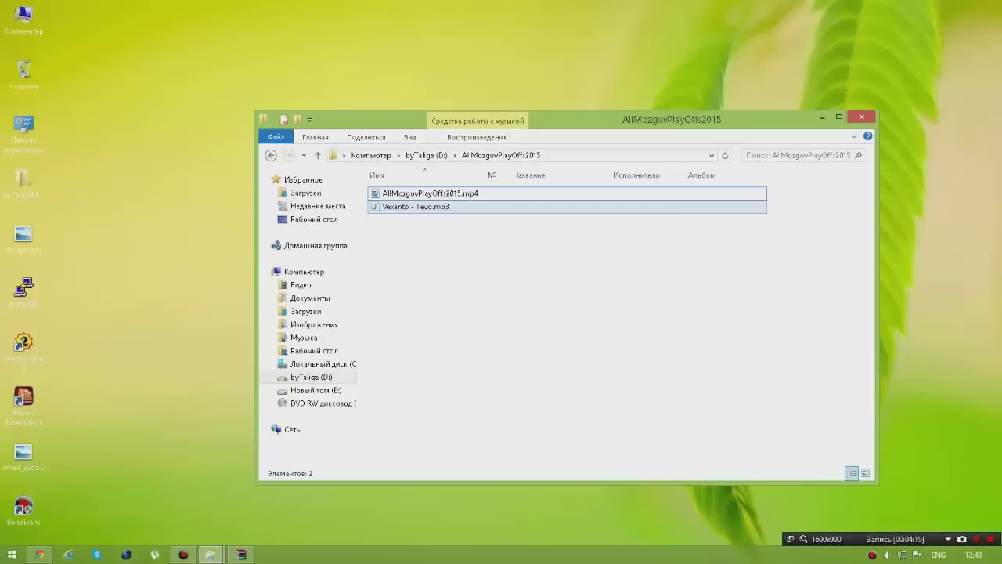
Repeatedly open AllMozgovPlayOffs2015.mp4 with its default player and close the player to observe how it starts.
left_click(429, 193)
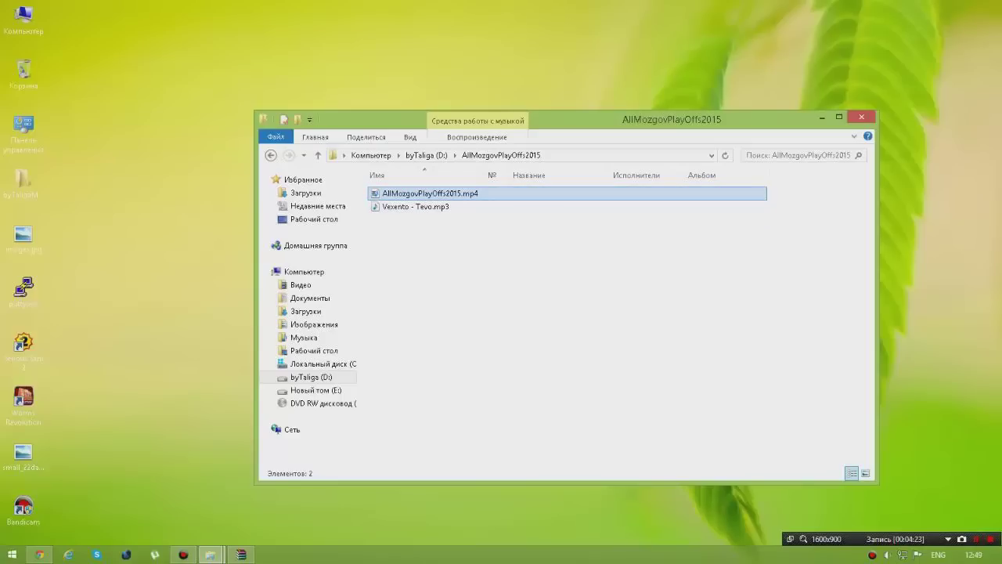
key("Return")
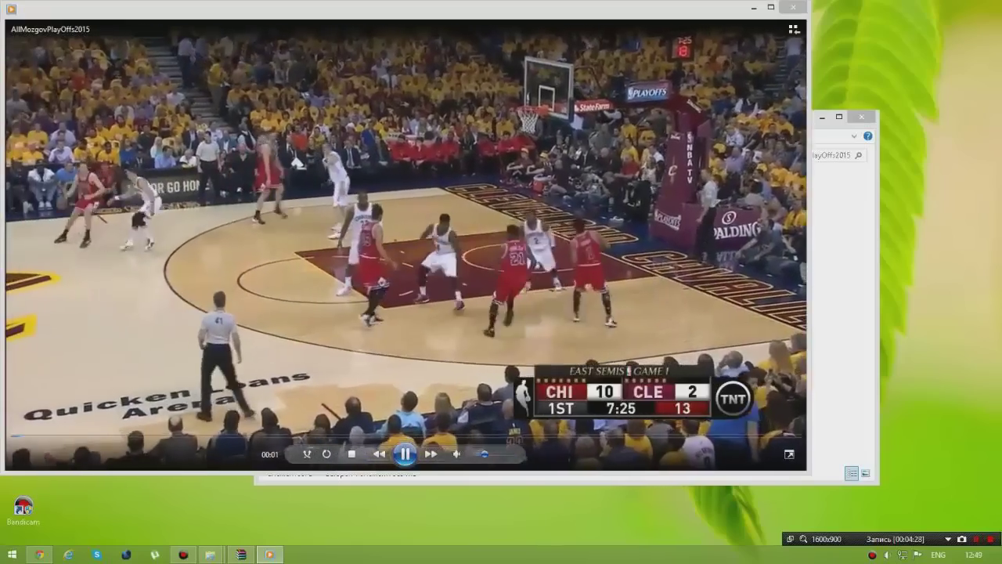
key("alt+F4")
key("Return")
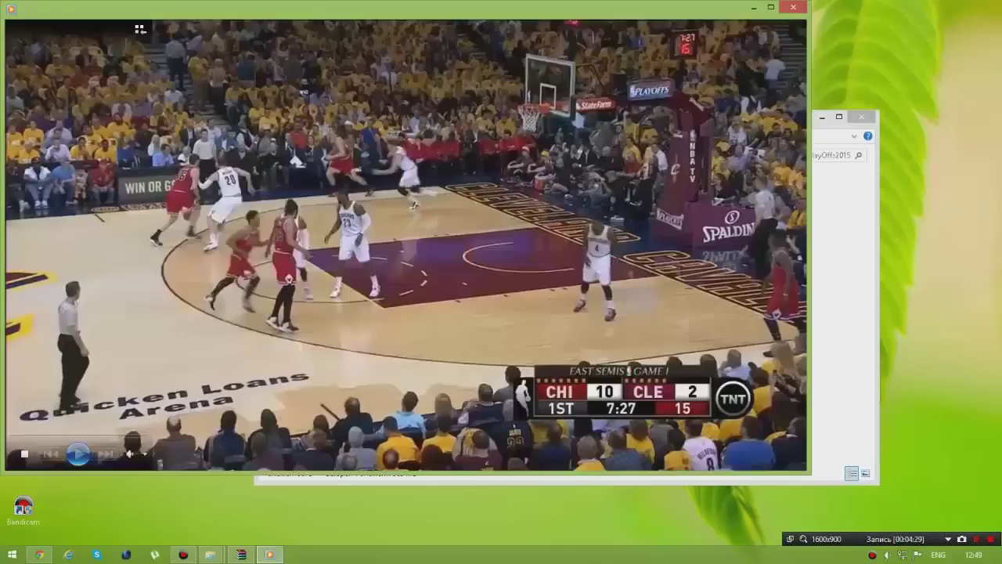
key("alt+F4")
key("Return")
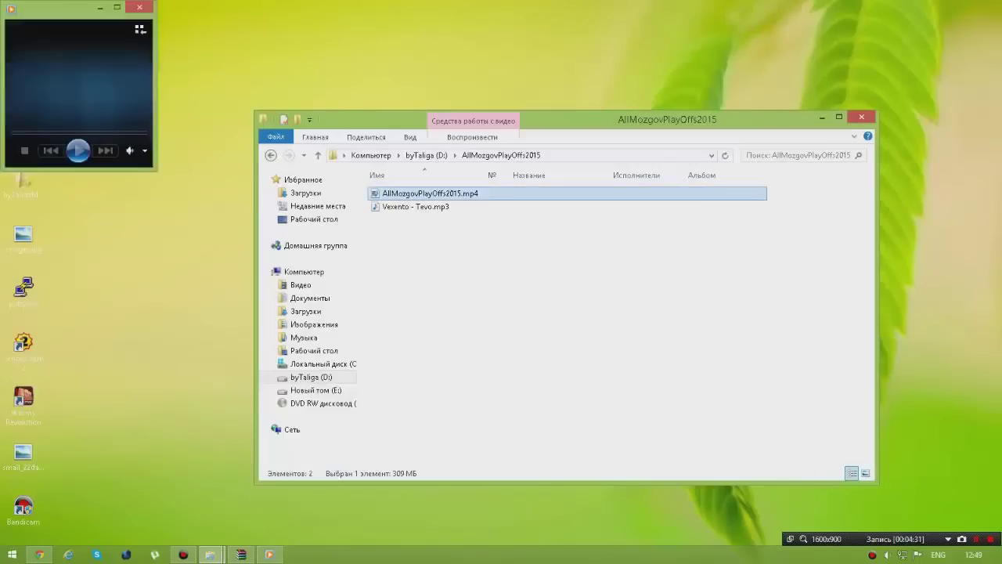
key("alt+F4")
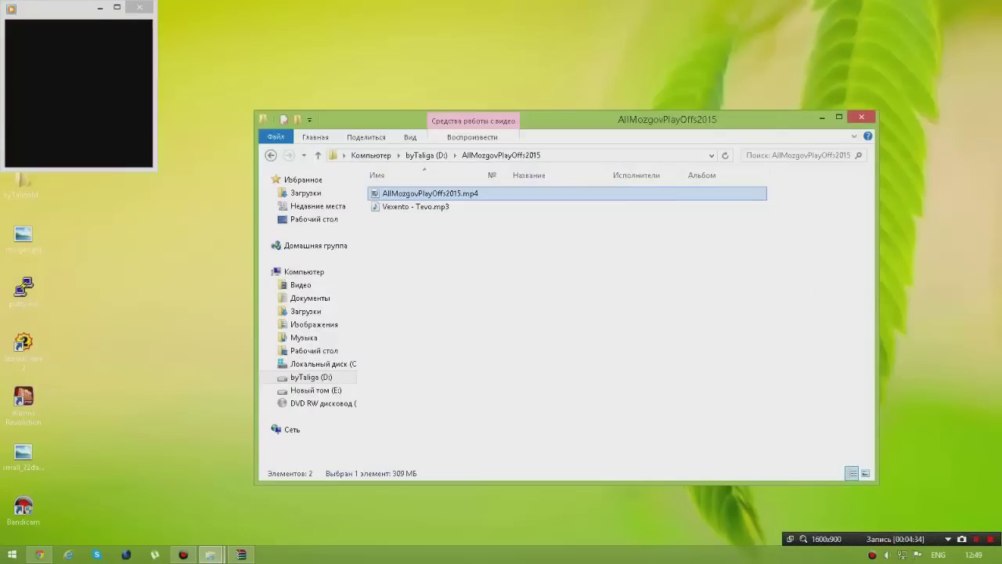
key("Return")
key("alt+F4")
key("Return")
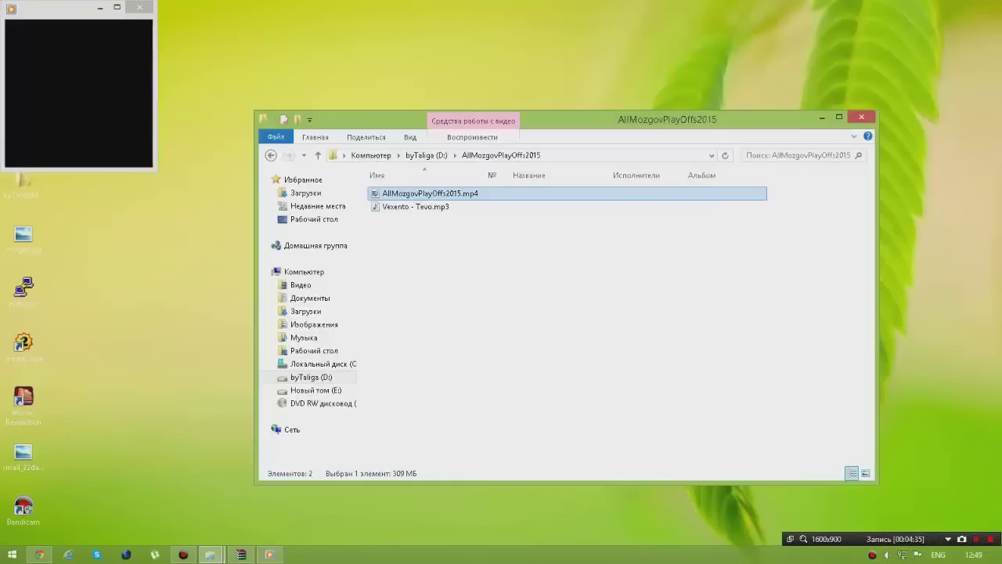
key("alt+F4")
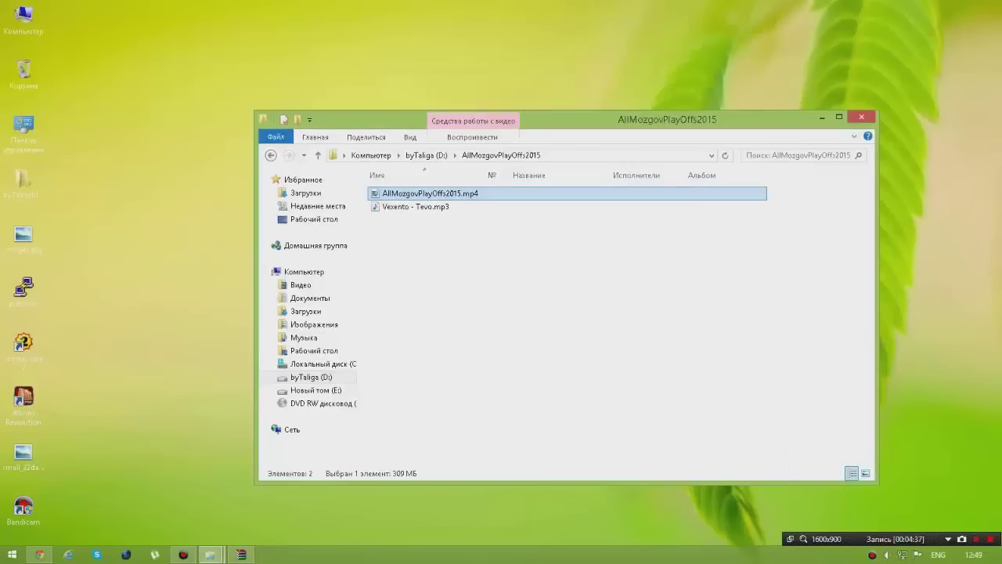
key("Return")
key("alt+F4")
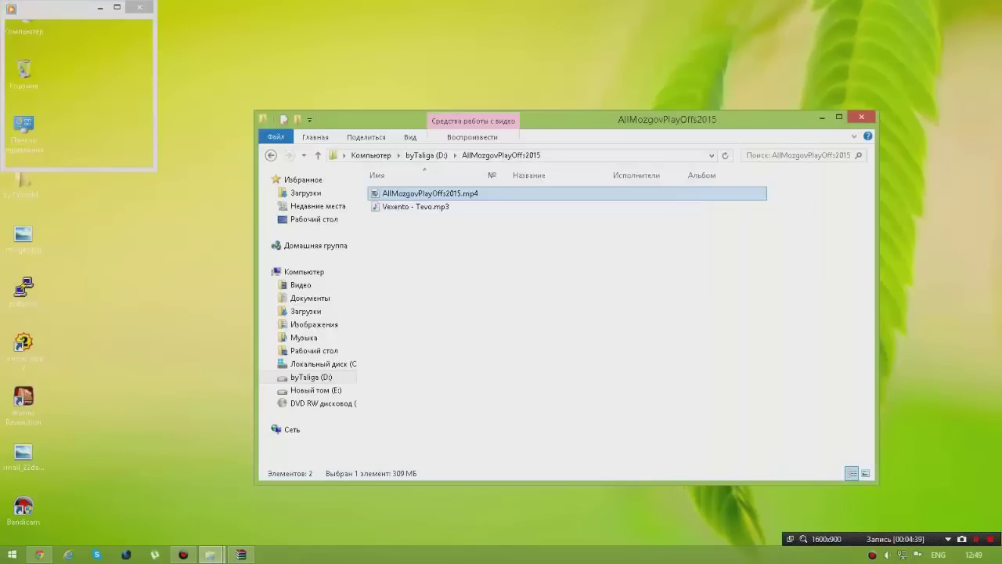
key("alt+F4")
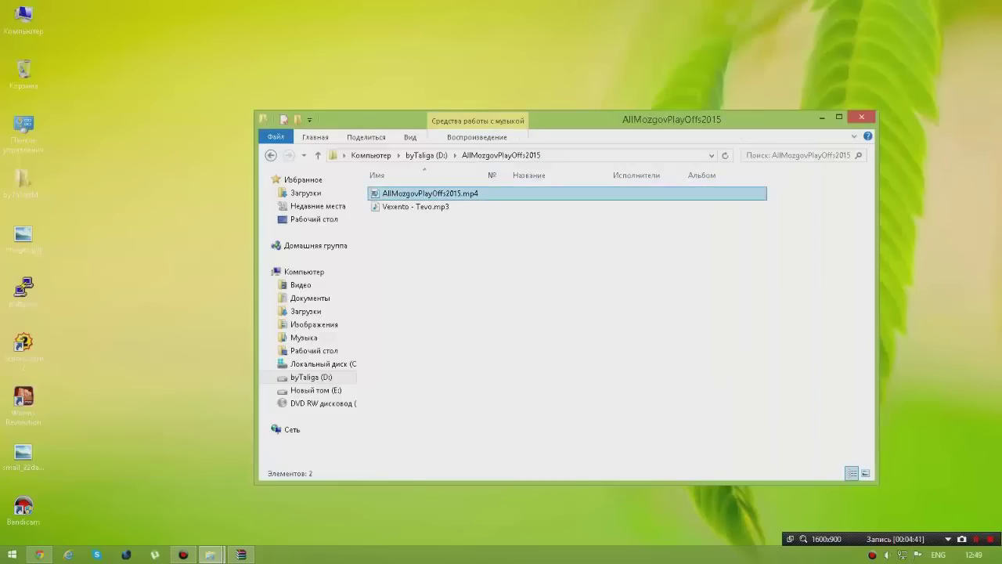
double_click(430, 193)
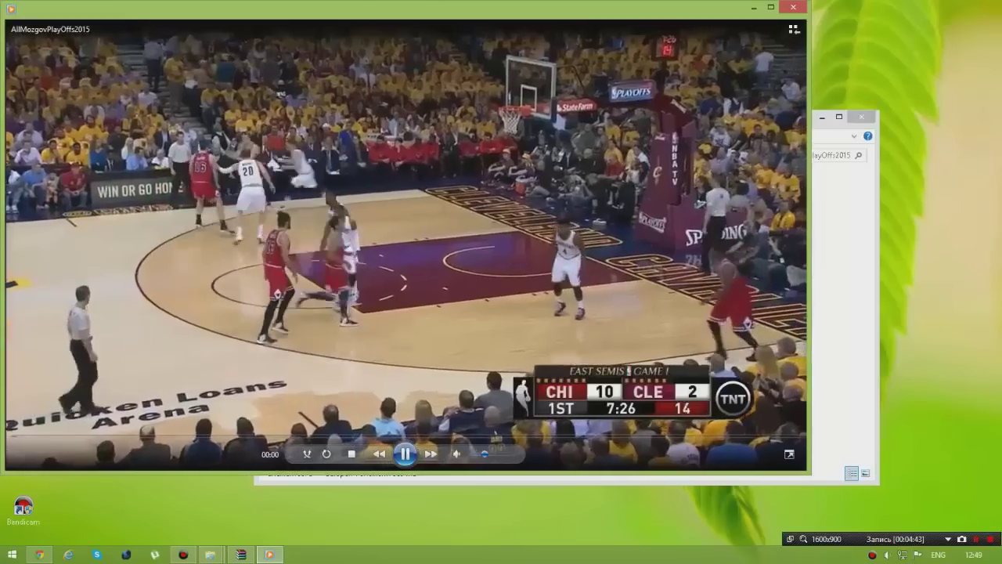
left_click(859, 7)
key("Return")
key("alt+F4")
key("Return")
key("alt+F4")
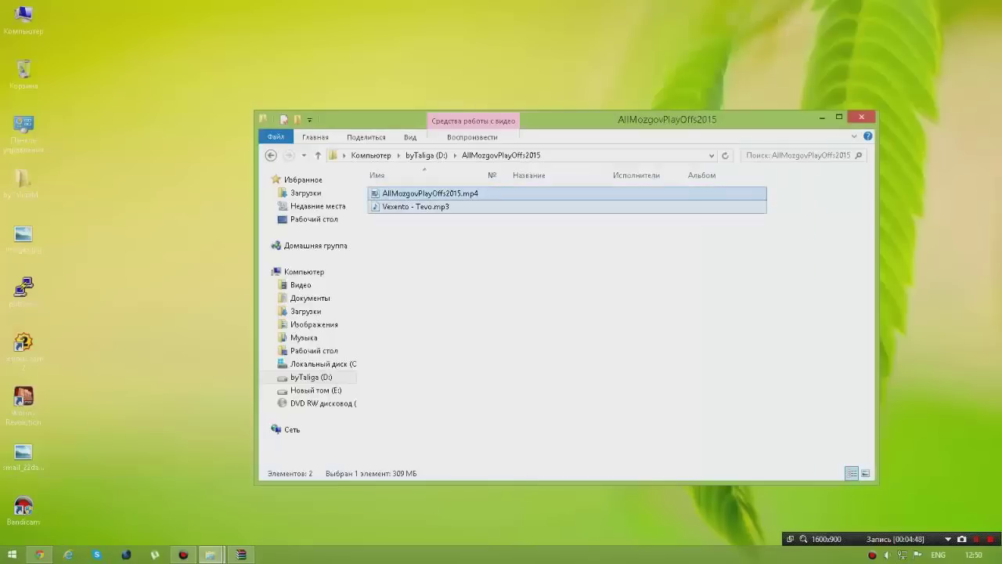
double_click(430, 193)
left_click(858, 7)
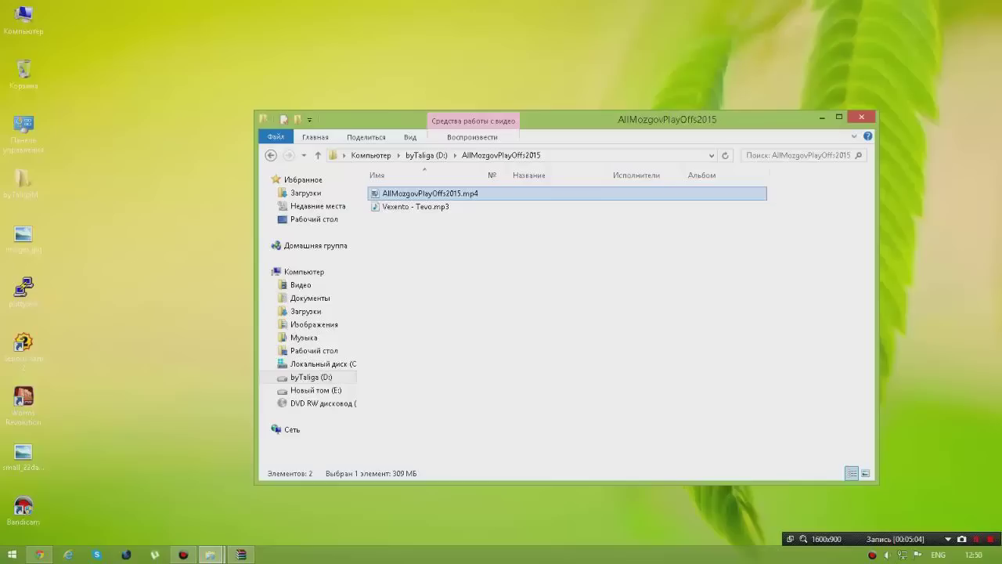
key("shift+Down")
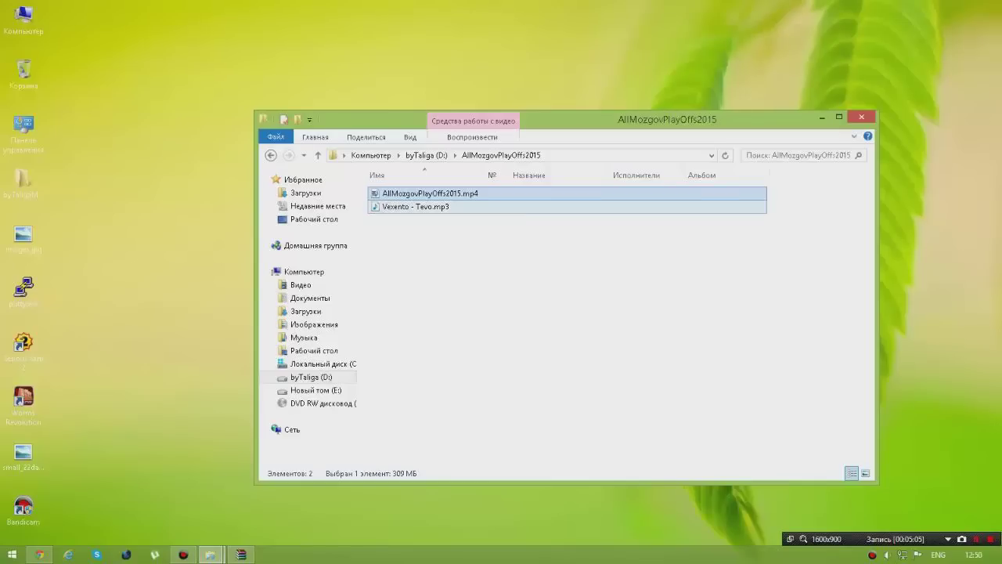
key("shift+Up")
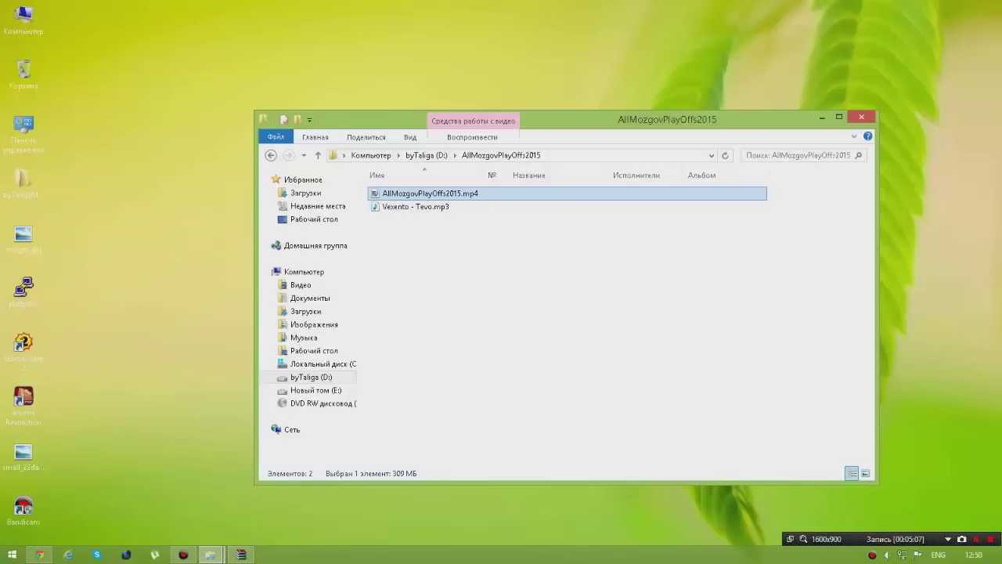
key("shift+F12")
key("shift+F12")
mouse_move(516, 298)
left_mouse_down()
mouse_move(510, 251)
mouse_move(658, 323)
mouse_move(696, 361)
mouse_move(655, 348)
mouse_move(573, 296)
left_mouse_up()
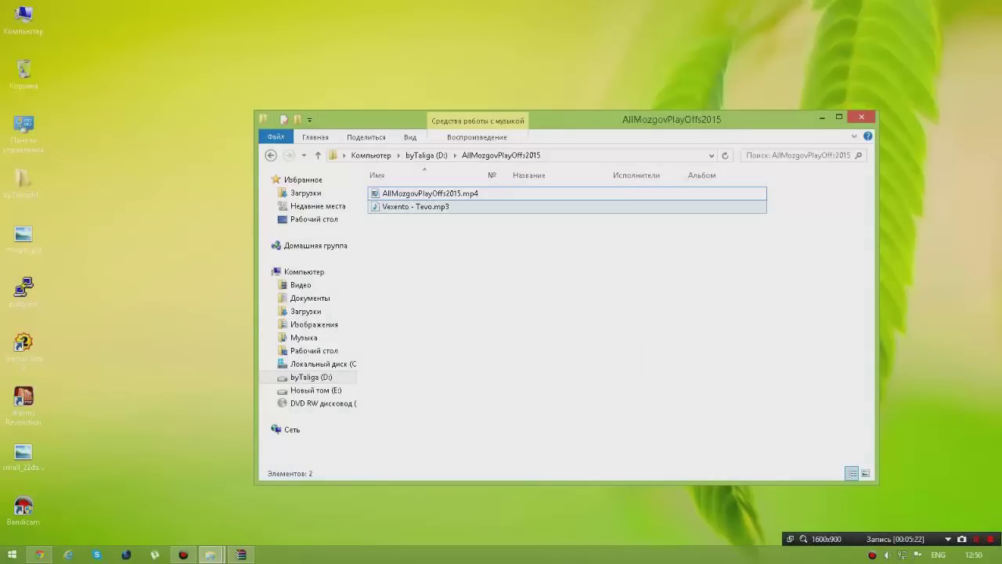
left_click(430, 193)
left_click(509, 259)
left_click(431, 193)
left_click(431, 206)
left_click(509, 258)
left_click(431, 207)
left_click(431, 193)
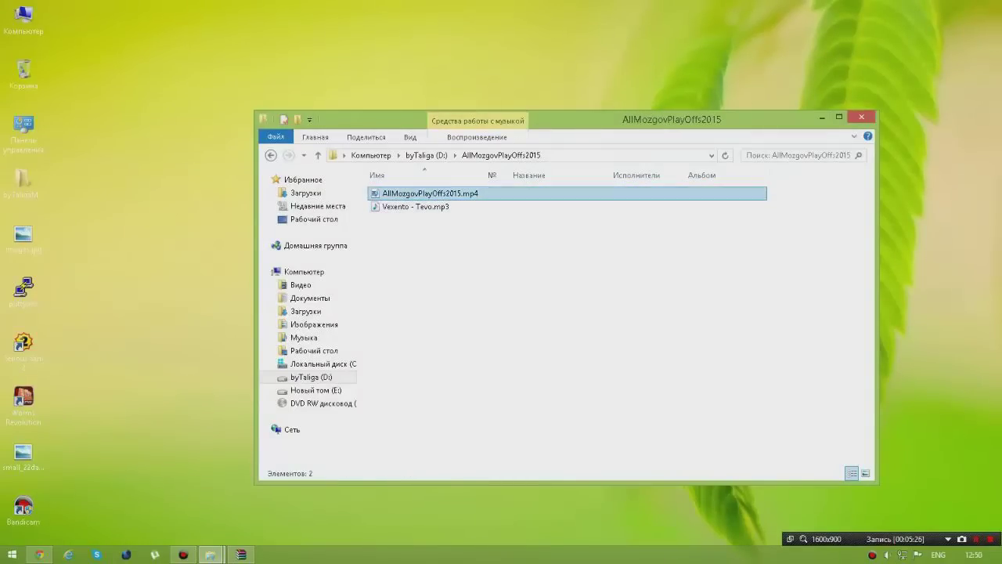
left_click(430, 207)
left_click(430, 193)
left_click(509, 258)
left_click(431, 194)
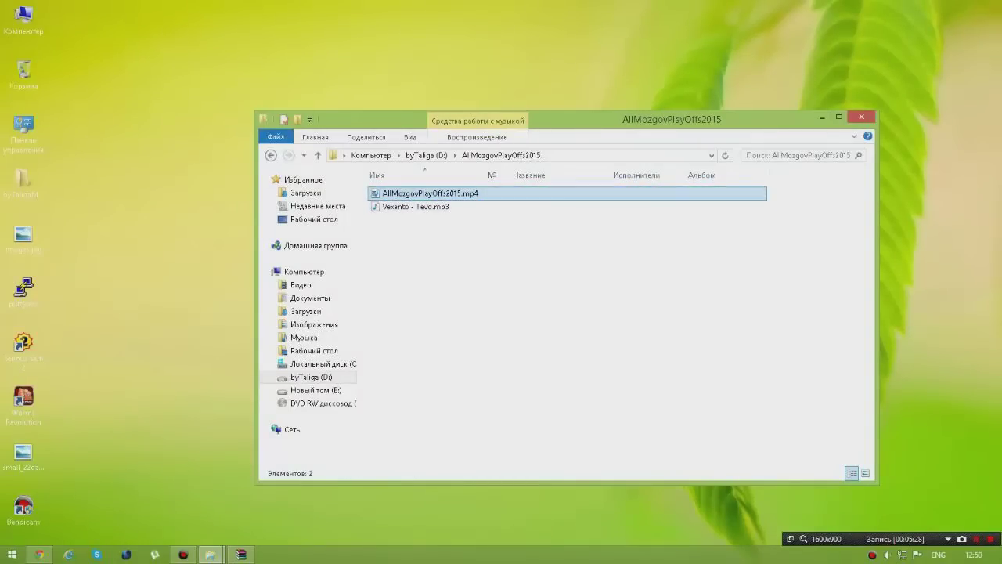
left_click(430, 207)
left_click(509, 258)
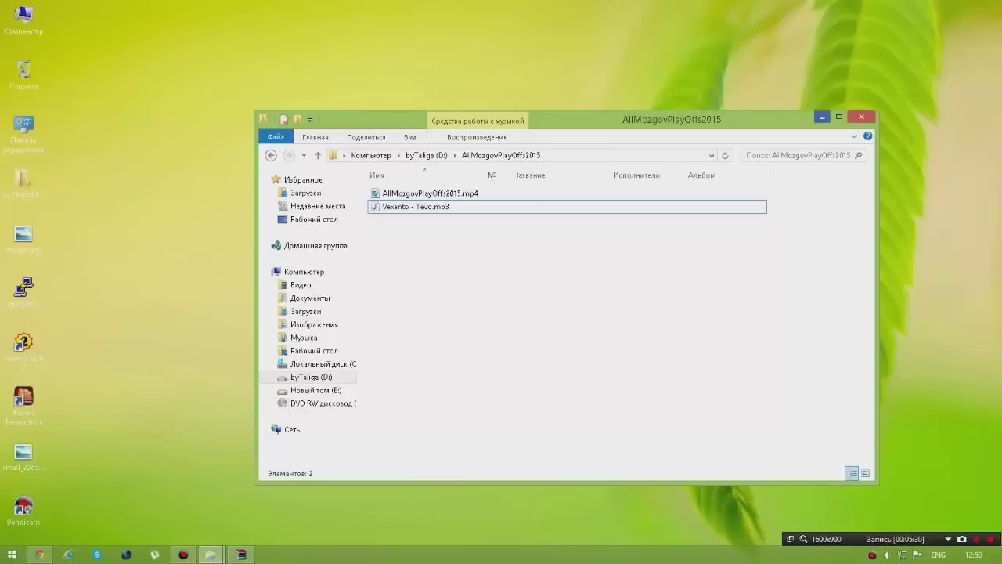
Minimize the AllMozgovPlayOffs2015 folder window and close the mpv-x86_64-20150610.7z archive in WinRAR.
left_click(822, 117)
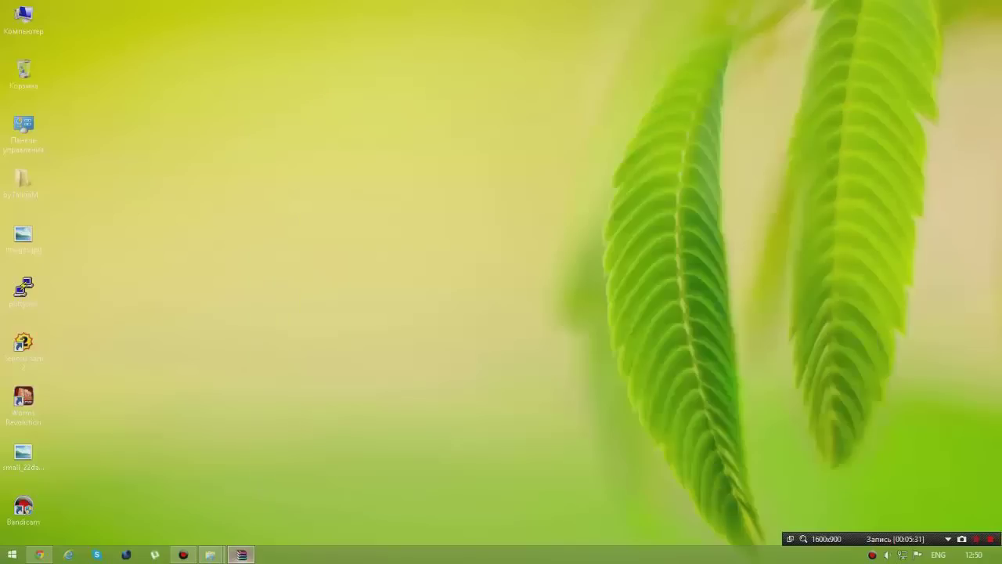
left_click(241, 555)
mouse_move(335, 234)
left_mouse_down()
mouse_move(323, 139)
mouse_move(328, 227)
left_mouse_up()
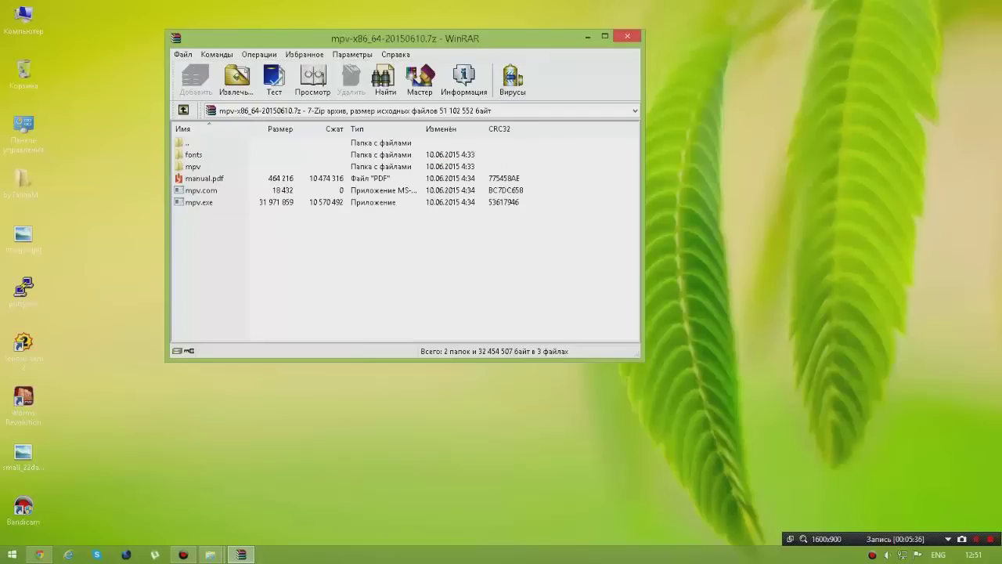
left_click(627, 36)
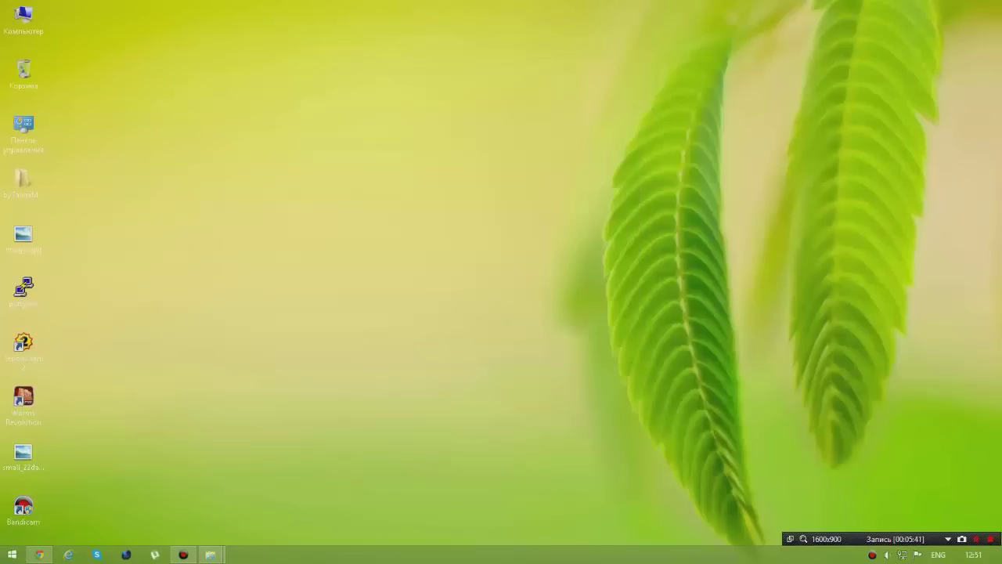